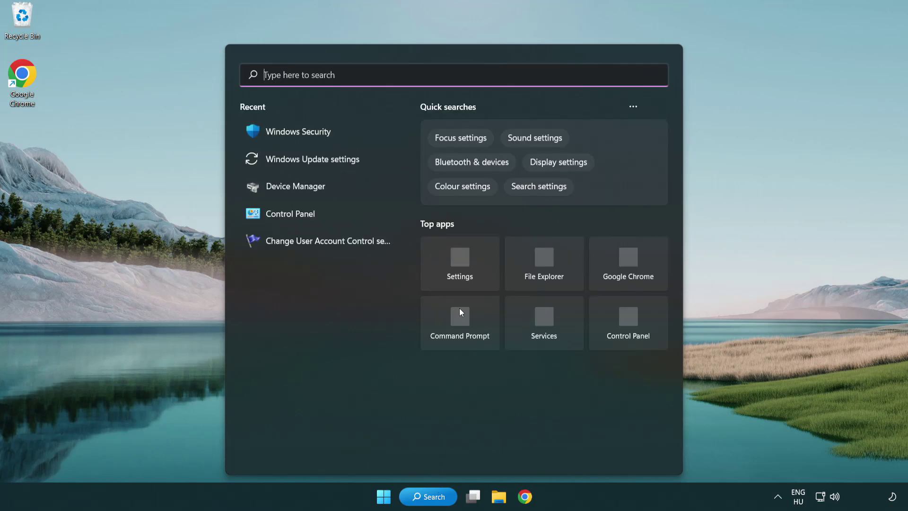
Search Windows for "device manager", open Device Manager and move its window nearer the middle of the desktop.
type("d")
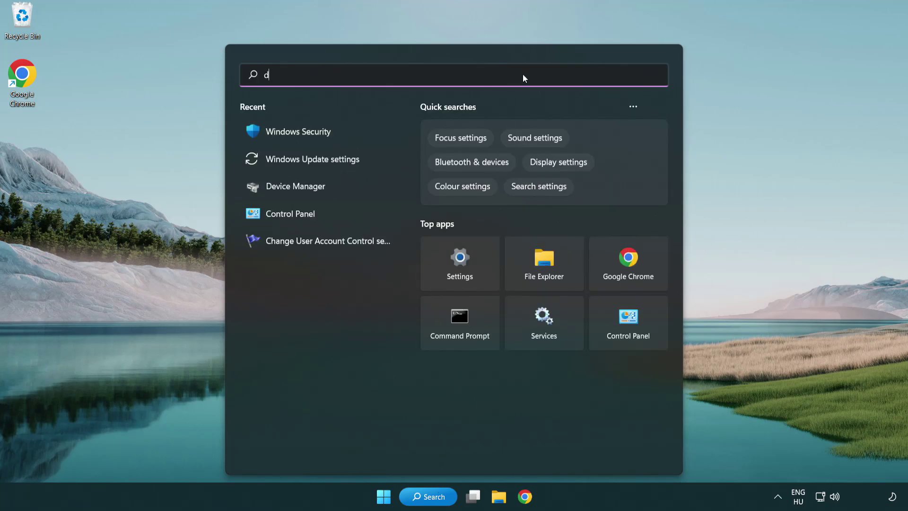
type("evice manager")
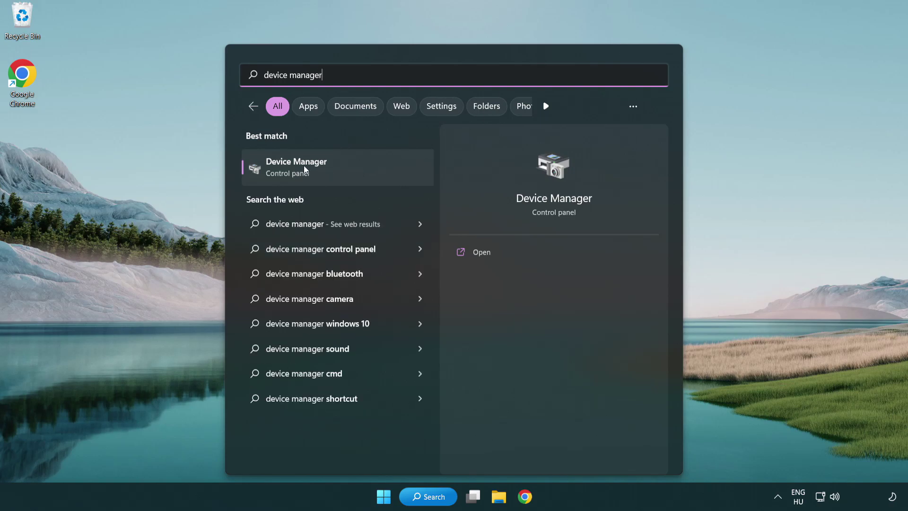
left_click(365, 175)
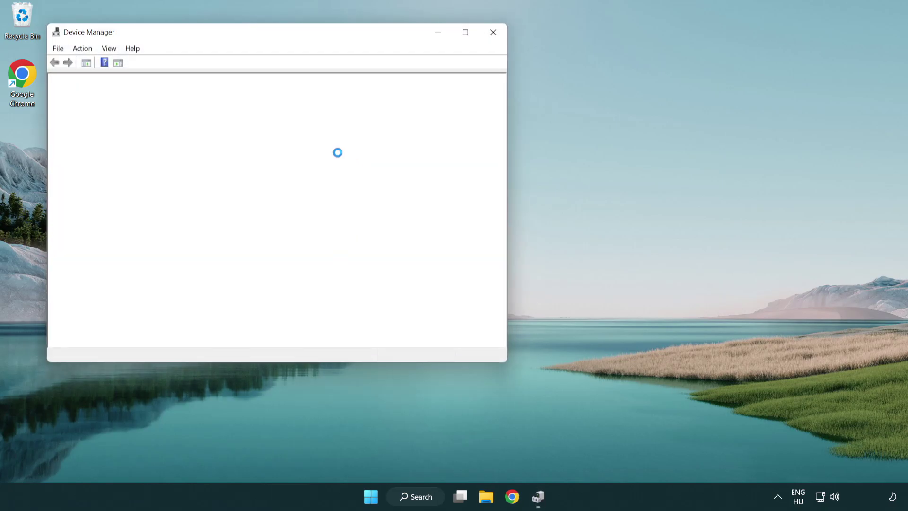
left_click_drag(247, 36, 398, 92)
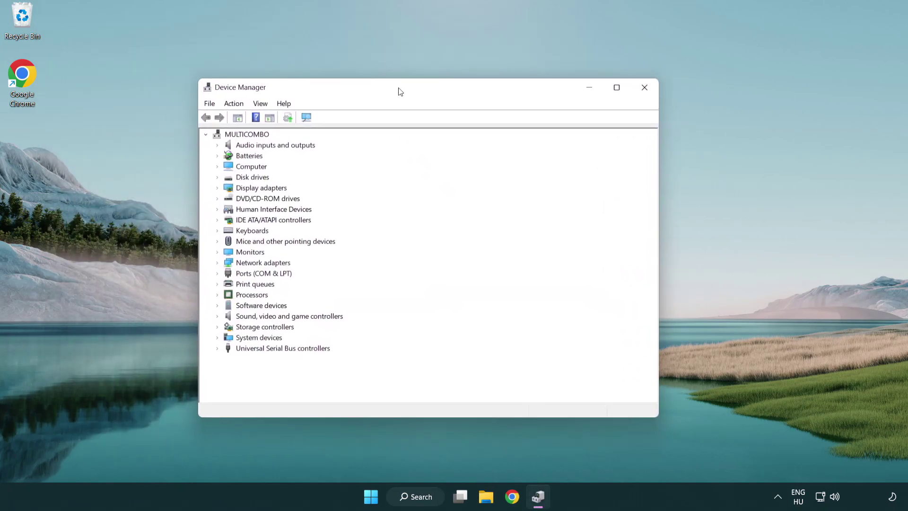
Update the VMware SVGA 3D display adapter's driver with an automatic driver search and close Device Manager.
left_click(250, 189)
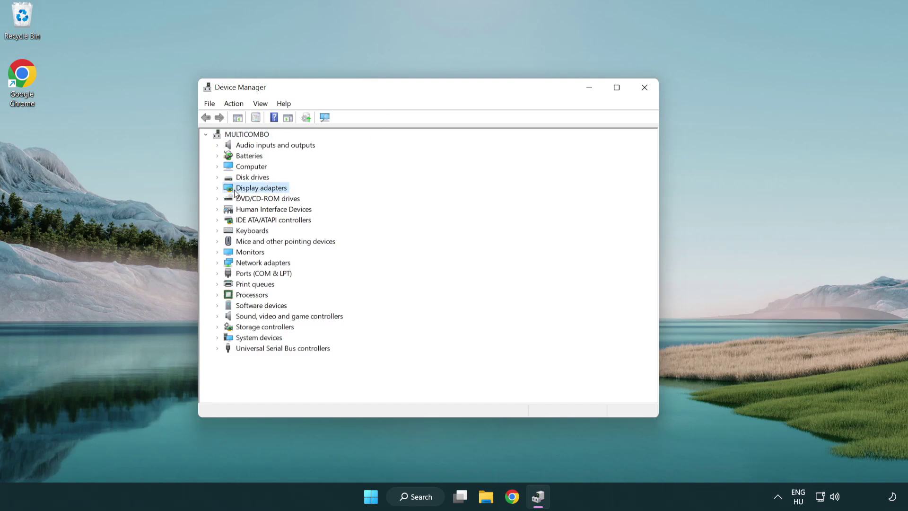
left_click(218, 188)
left_click(268, 201)
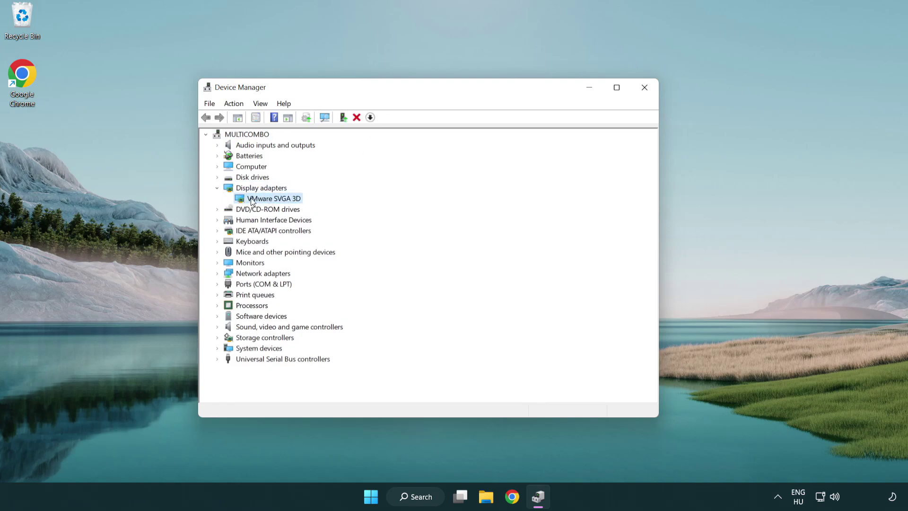
right_click(270, 199)
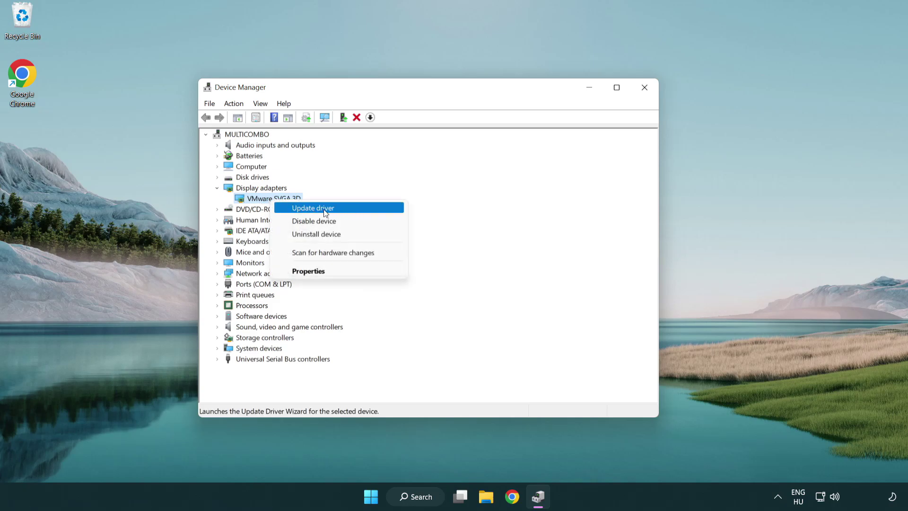
left_click(358, 209)
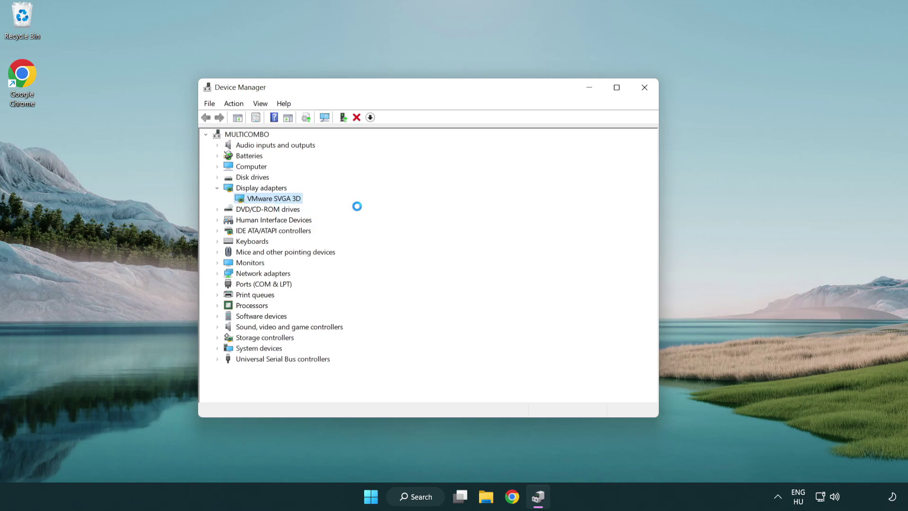
left_click_drag(384, 134, 400, 132)
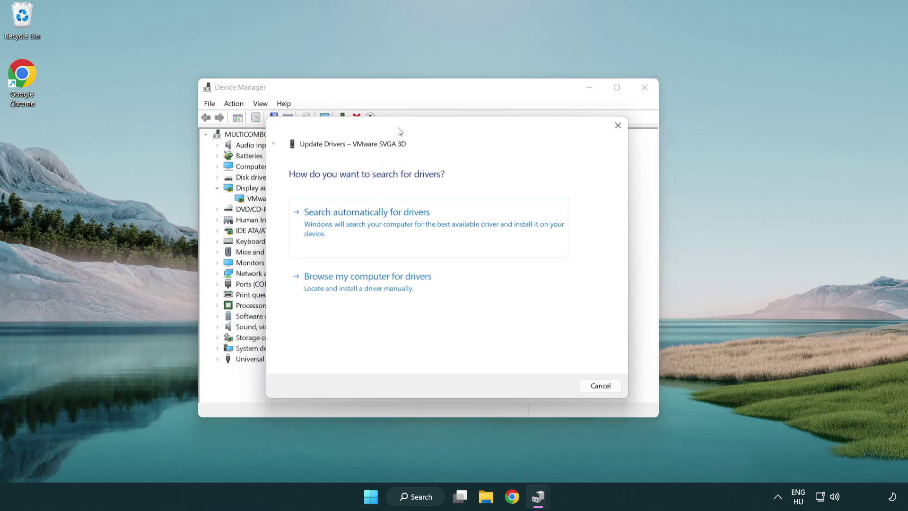
left_click(400, 220)
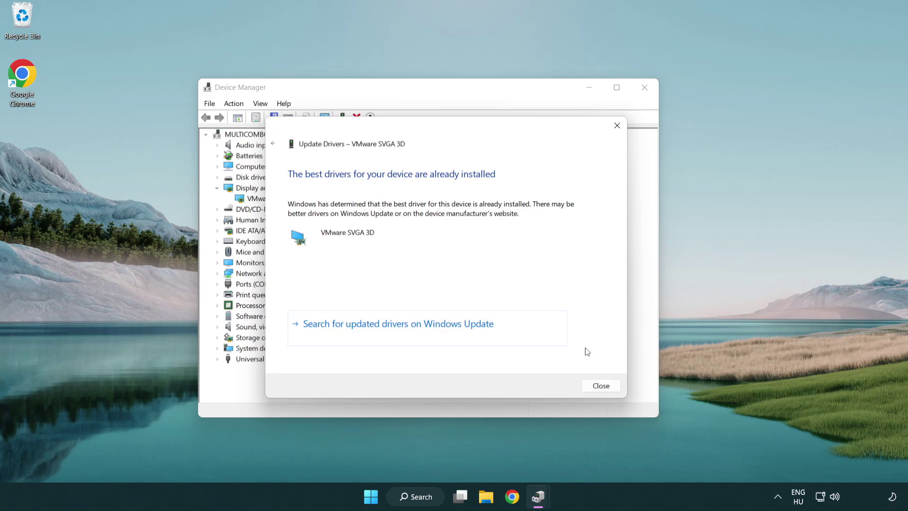
left_click(601, 386)
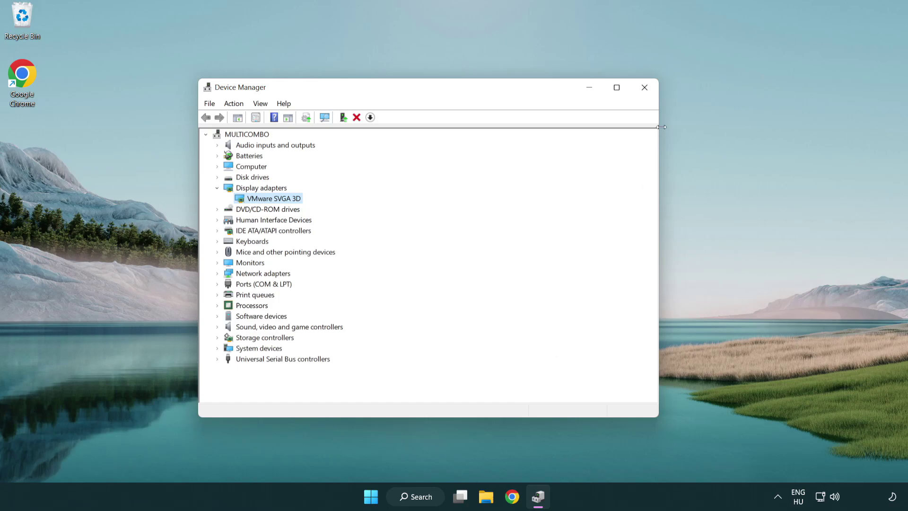
left_click(647, 88)
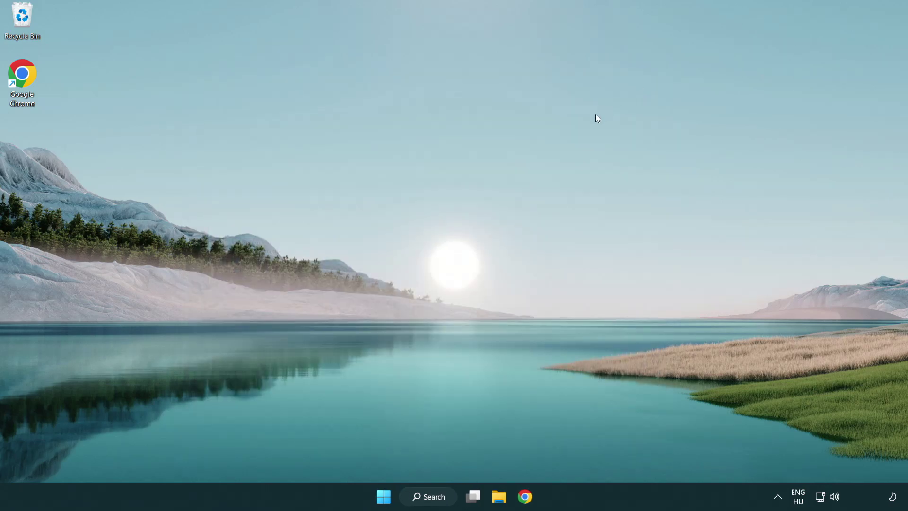
Find the Windows Update settings by searching for "update", check for updates and close Settings.
left_click(438, 498)
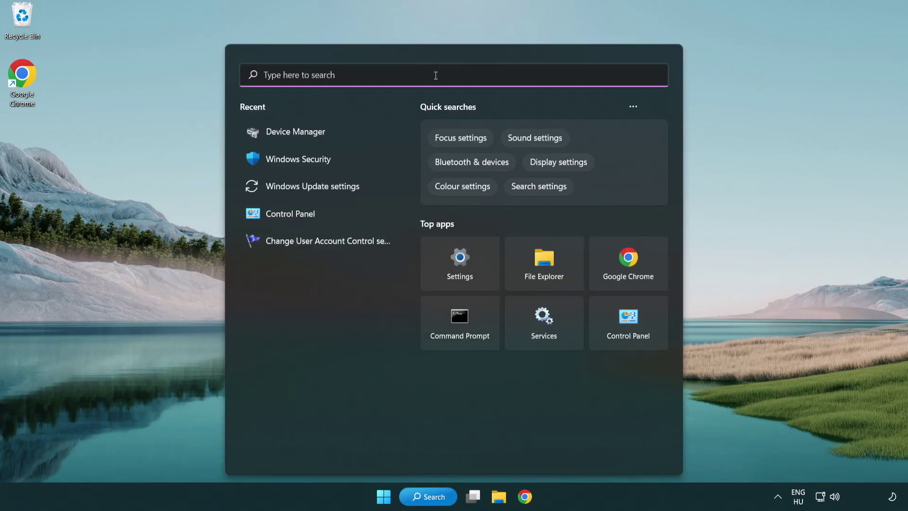
type("update")
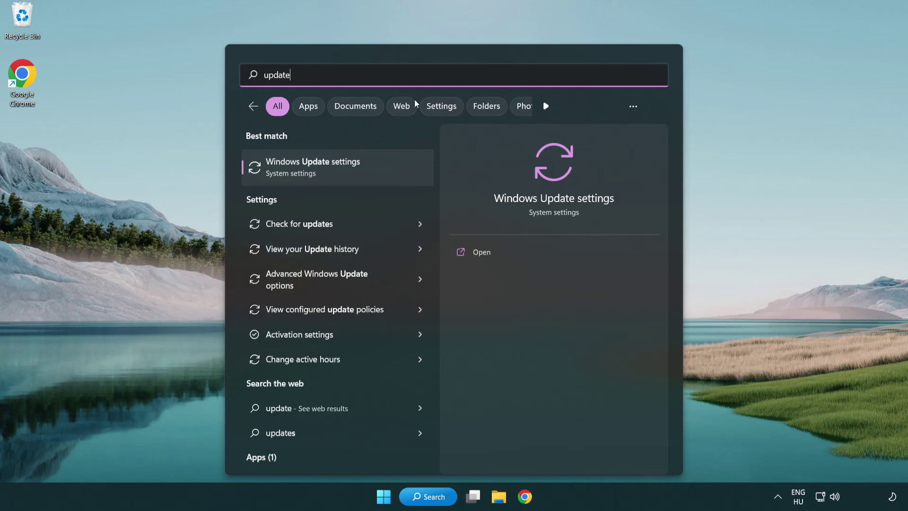
left_click(355, 174)
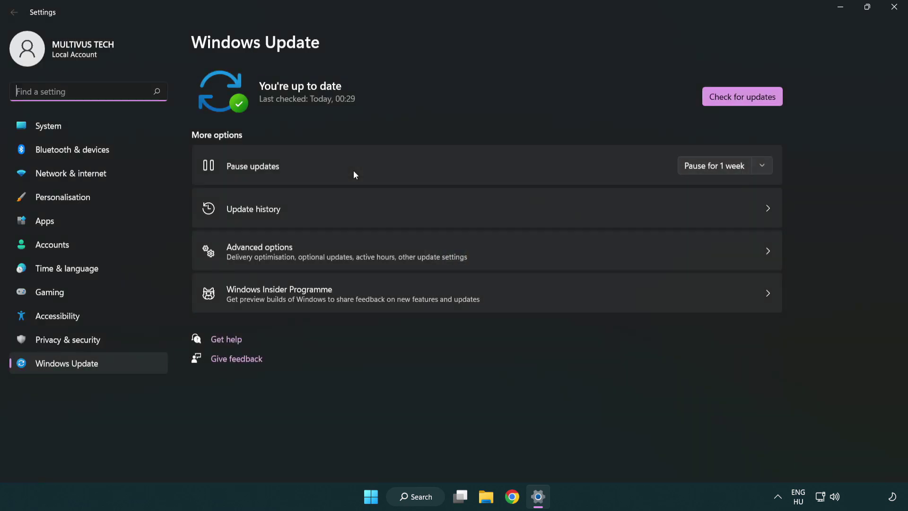
left_click(761, 101)
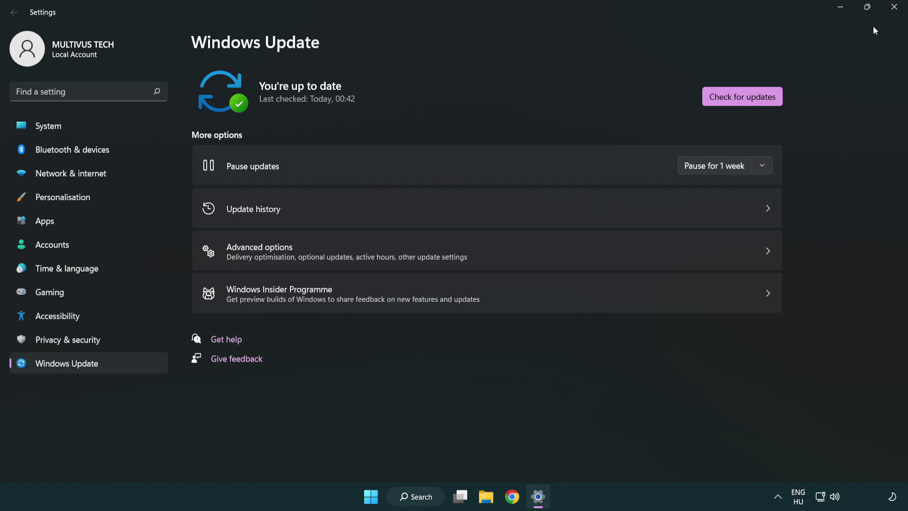
left_click(891, 14)
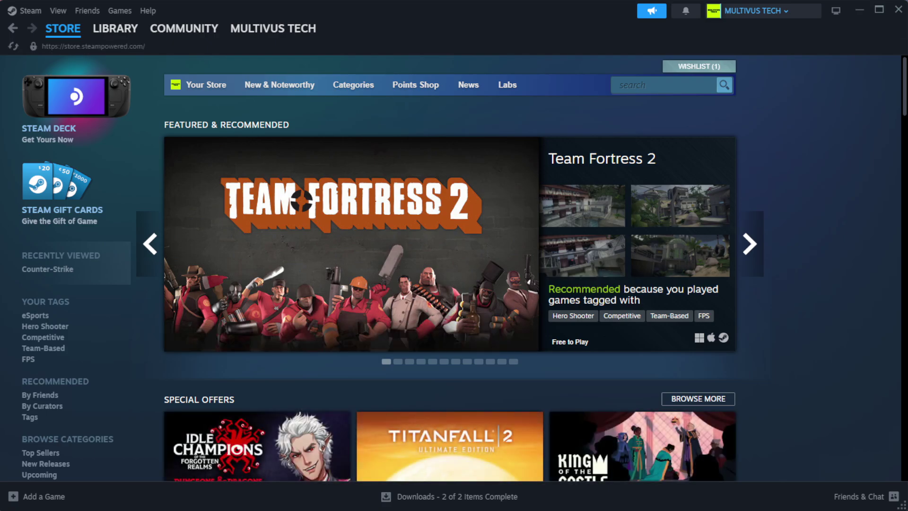
In the Steam library, verify the integrity of the game files for the non-working game under Favorites.
mouse_move(115, 37)
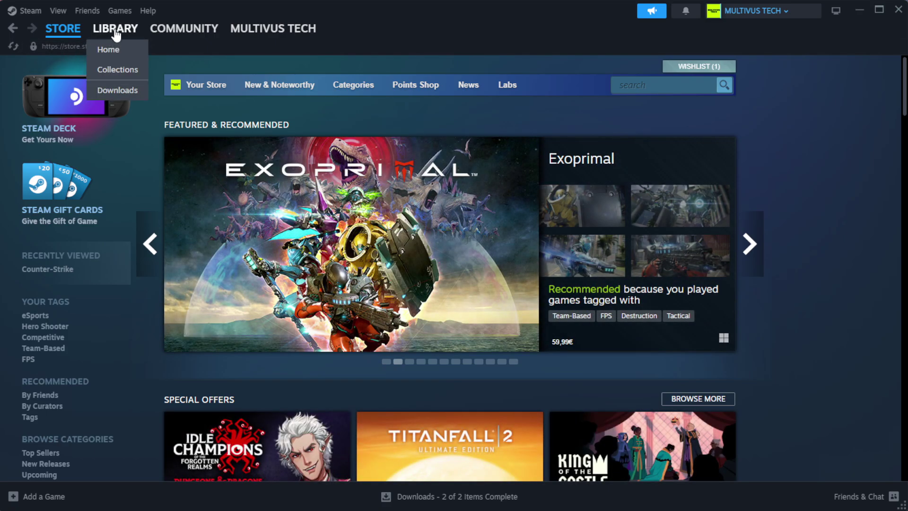
left_click(132, 51)
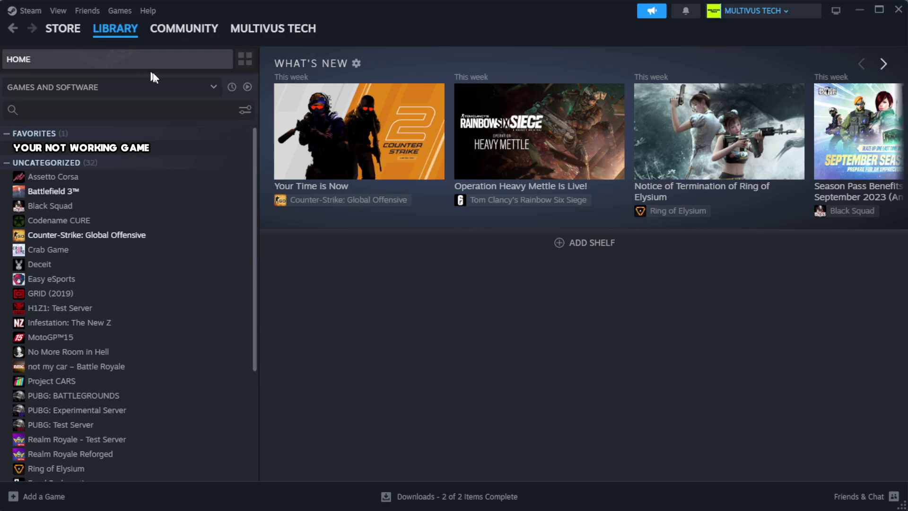
right_click(224, 155)
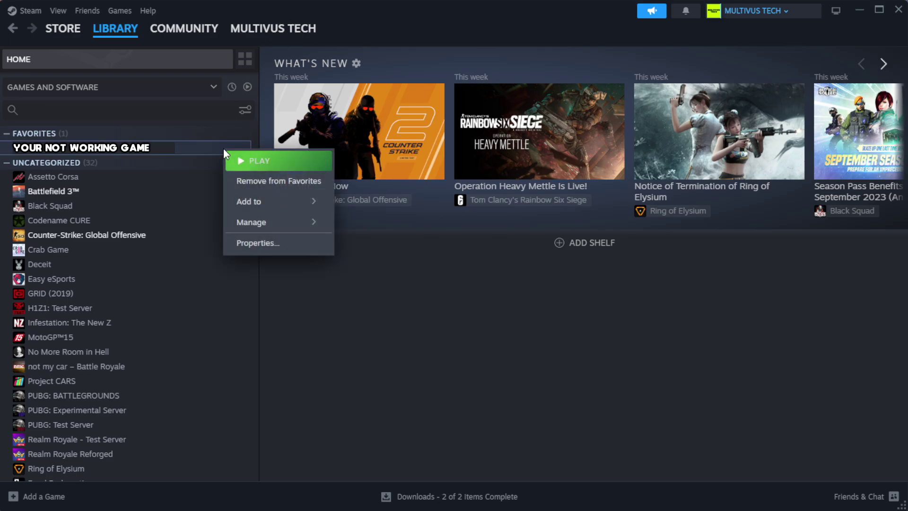
left_click(283, 247)
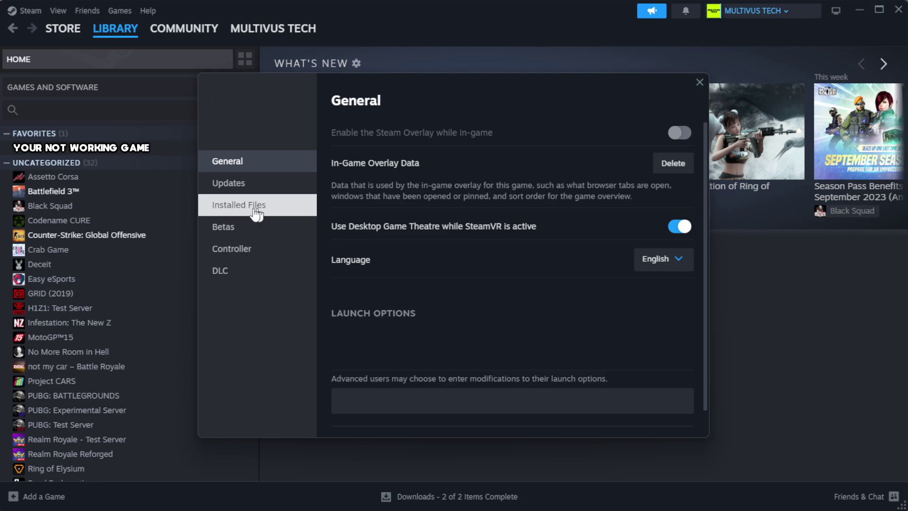
left_click(299, 216)
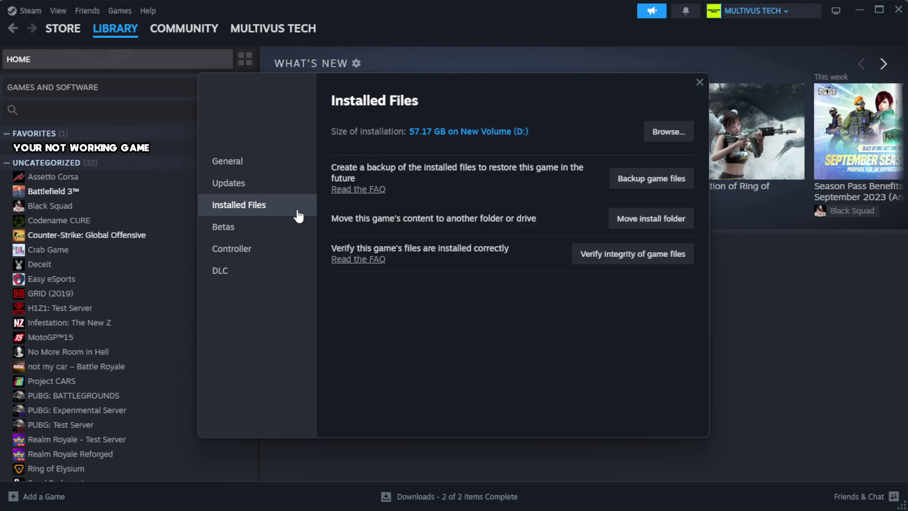
left_click(639, 263)
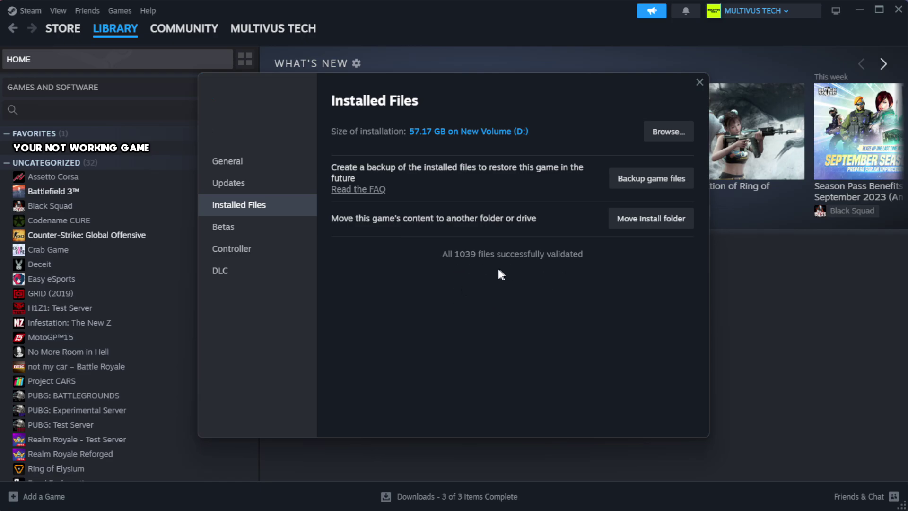
Browse to the game's installation folder and open the properties of the YOUR NOT WORKING GAME shortcut.
left_click(668, 137)
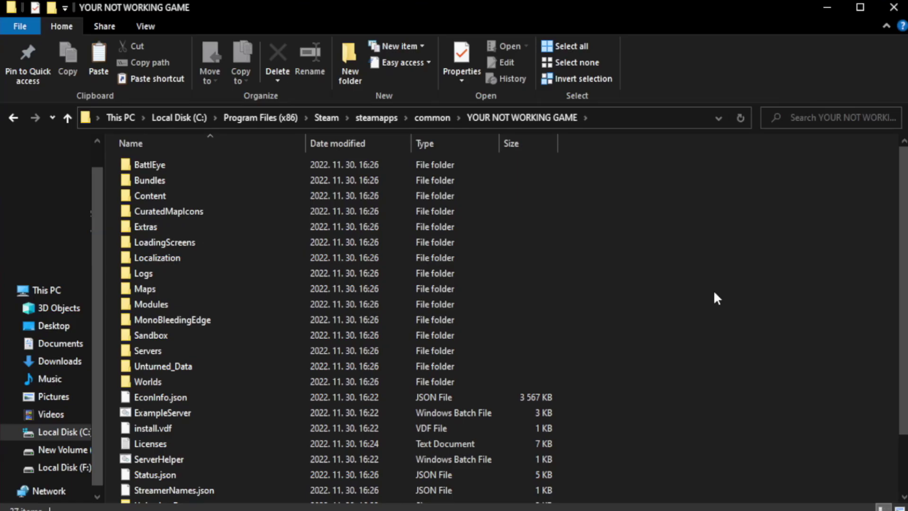
left_click_drag(905, 283, 906, 339)
left_click(326, 495)
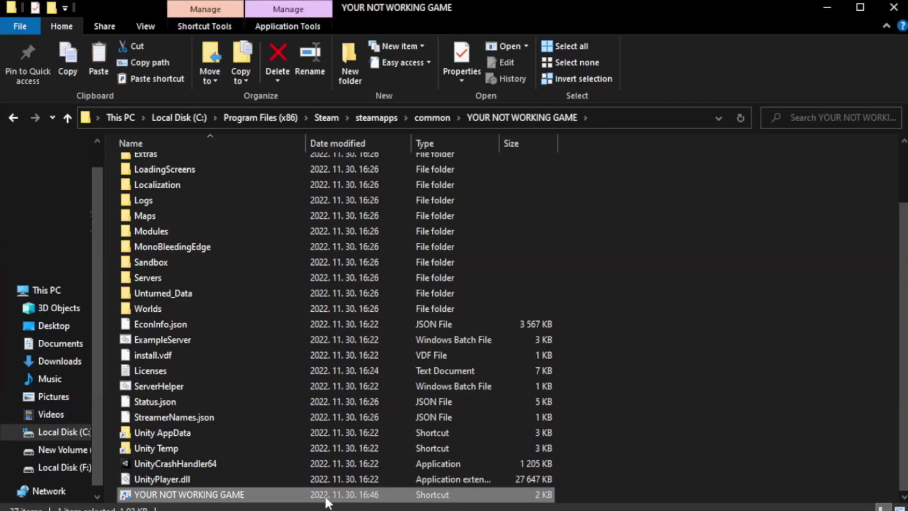
right_click(304, 494)
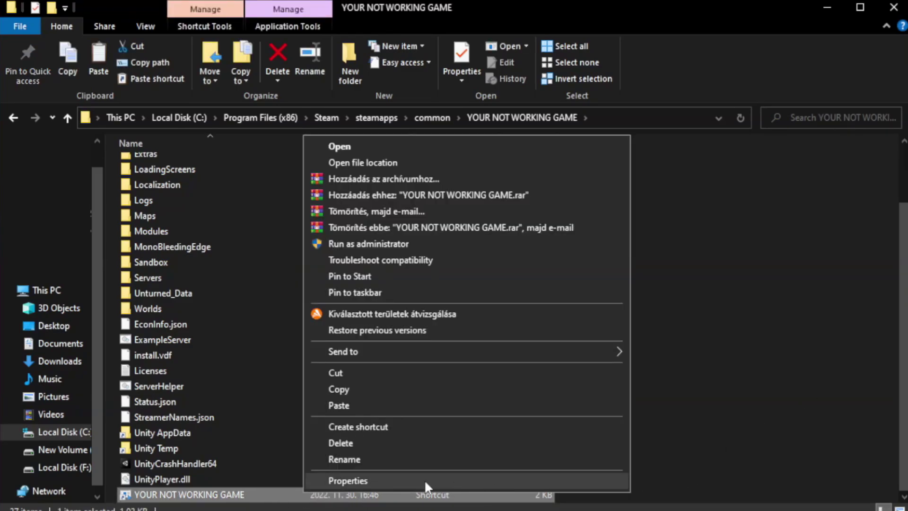
left_click(462, 480)
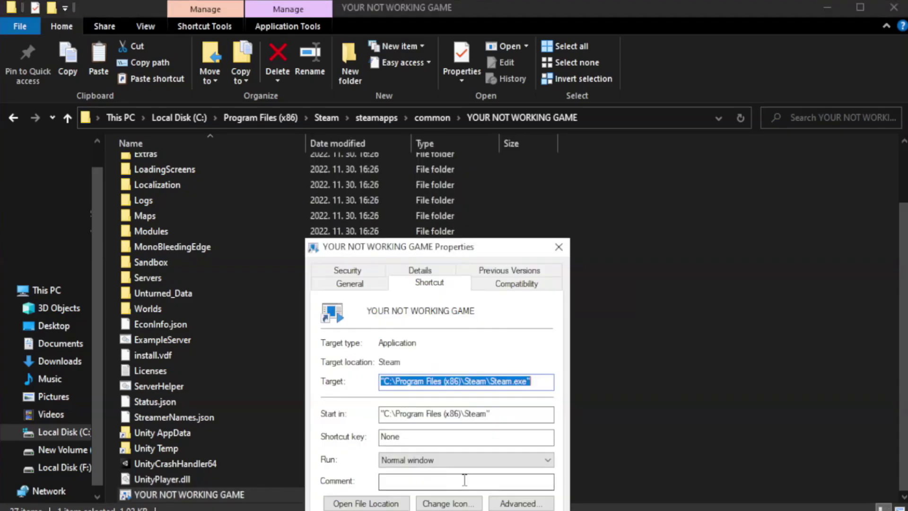
left_click_drag(457, 251, 456, 93)
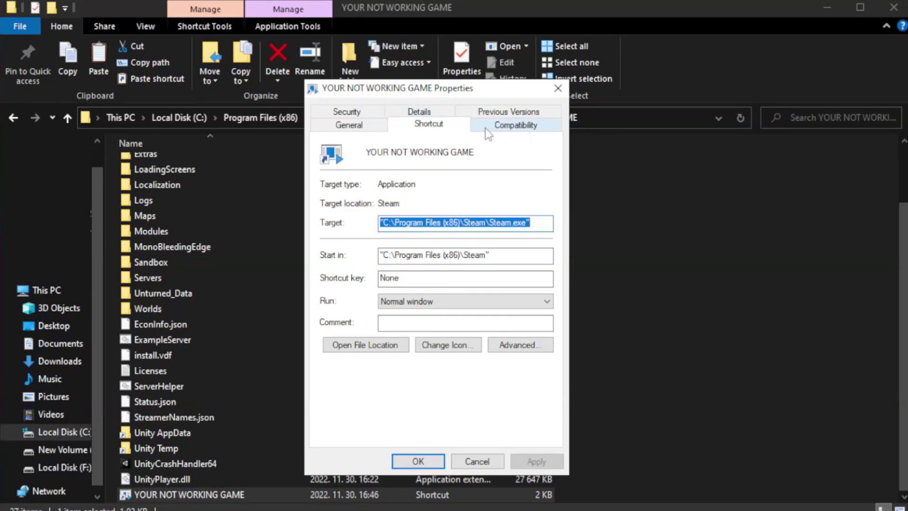
Set the shortcut to Windows 8 compatibility mode with fullscreen optimizations disabled and run as administrator, apply it, and close the folder.
left_click(510, 127)
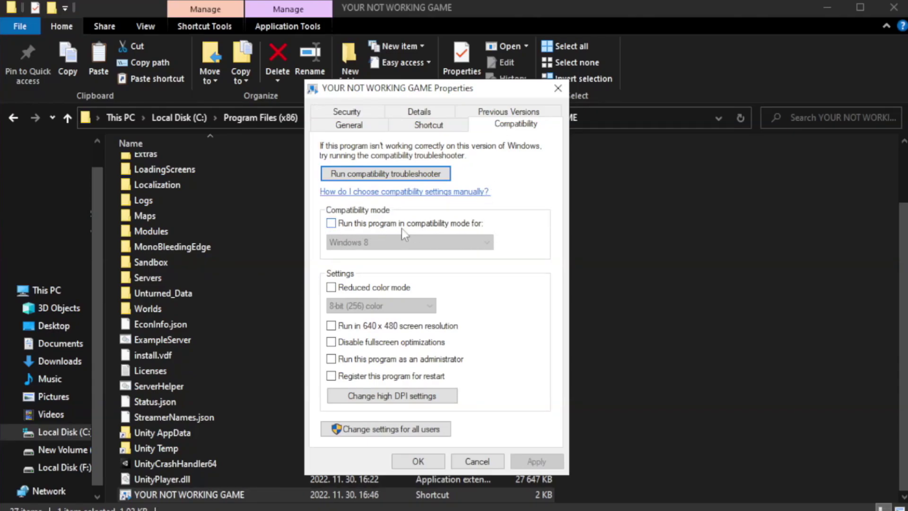
left_click(360, 228)
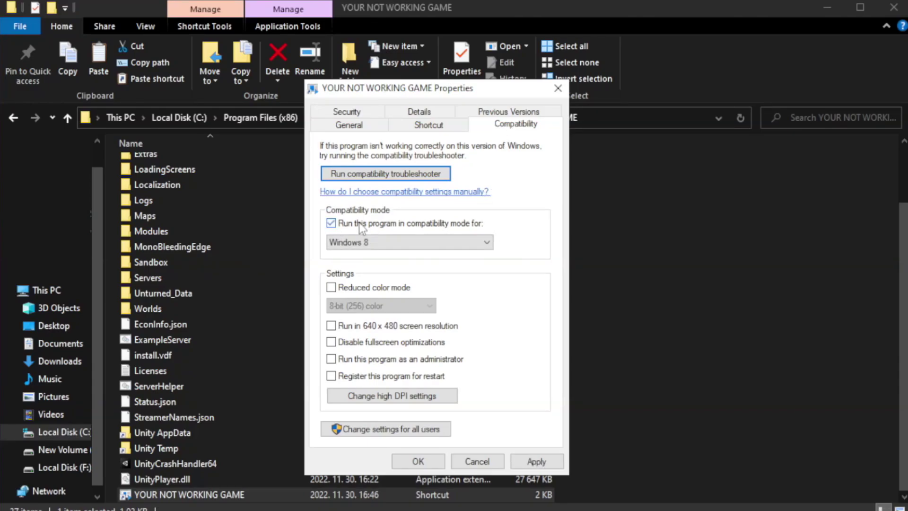
left_click(387, 240)
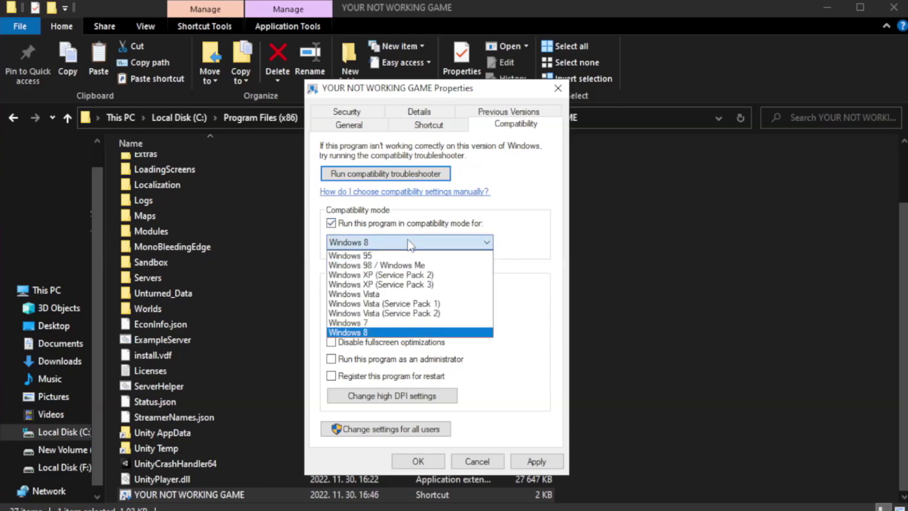
left_click(385, 334)
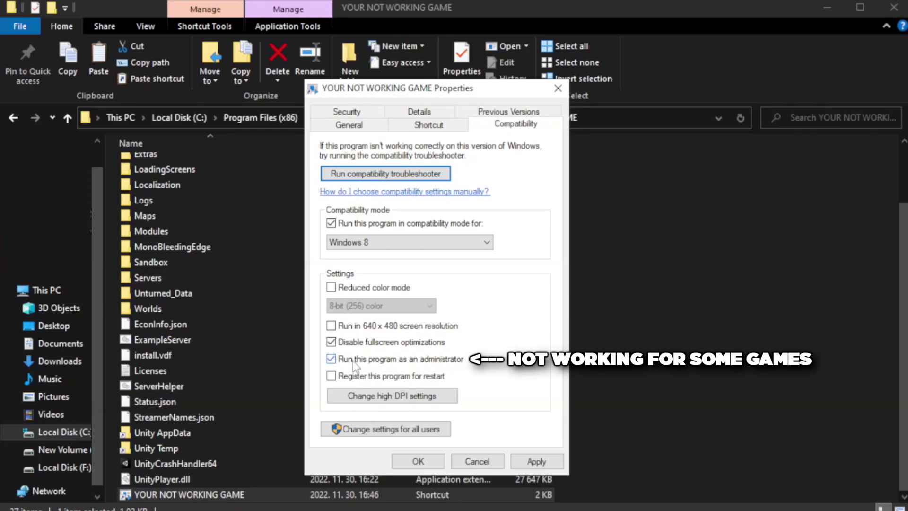
left_click(534, 467)
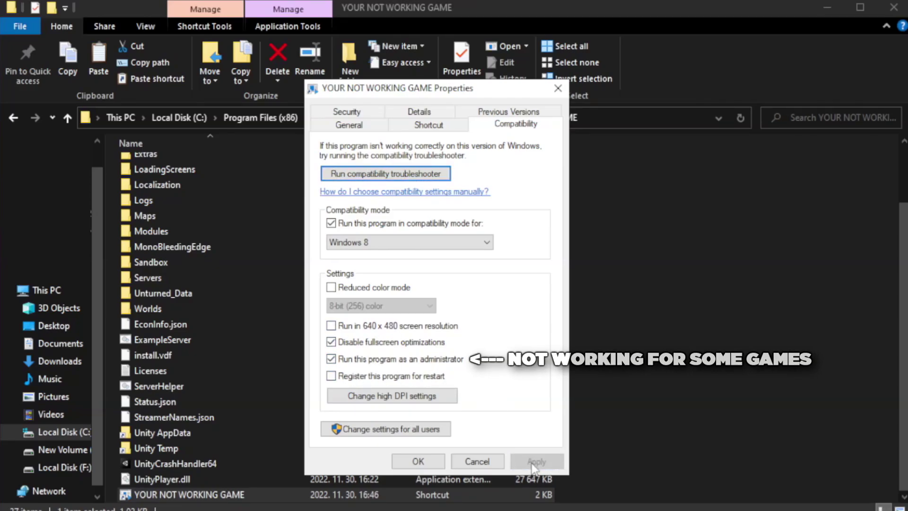
left_click(417, 463)
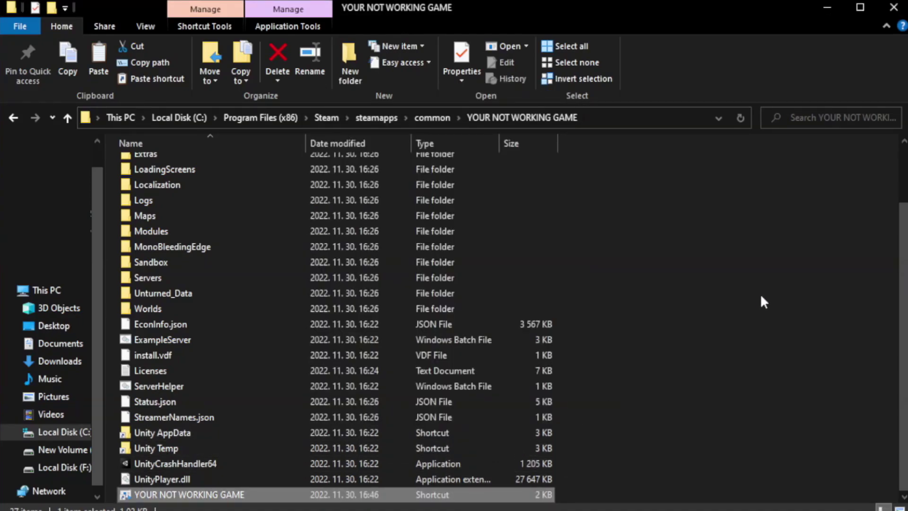
left_click(894, 10)
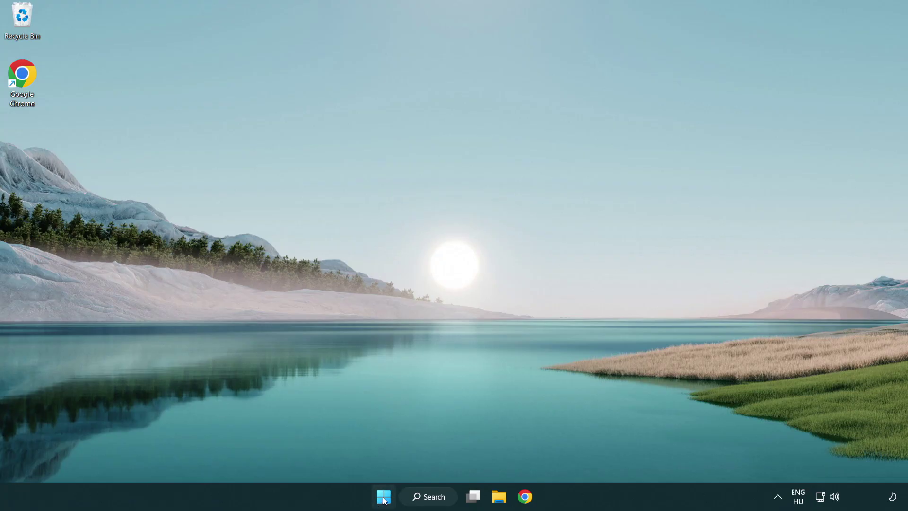
Open the list of startup apps in Task Manager and disable Terminal.
right_click(384, 500)
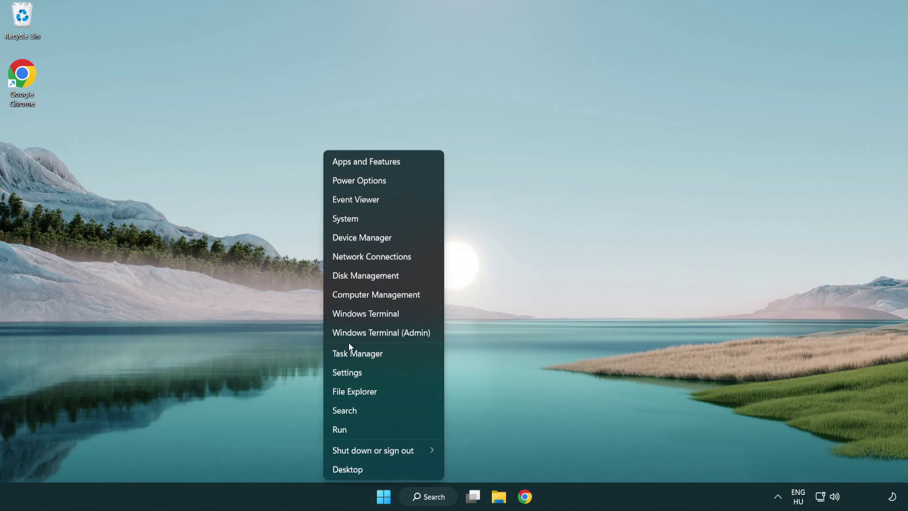
left_click(401, 358)
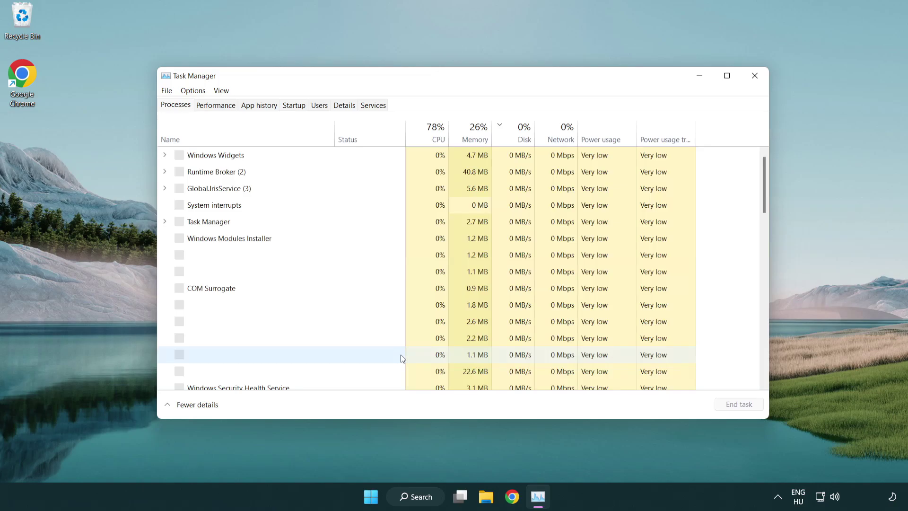
left_click(294, 105)
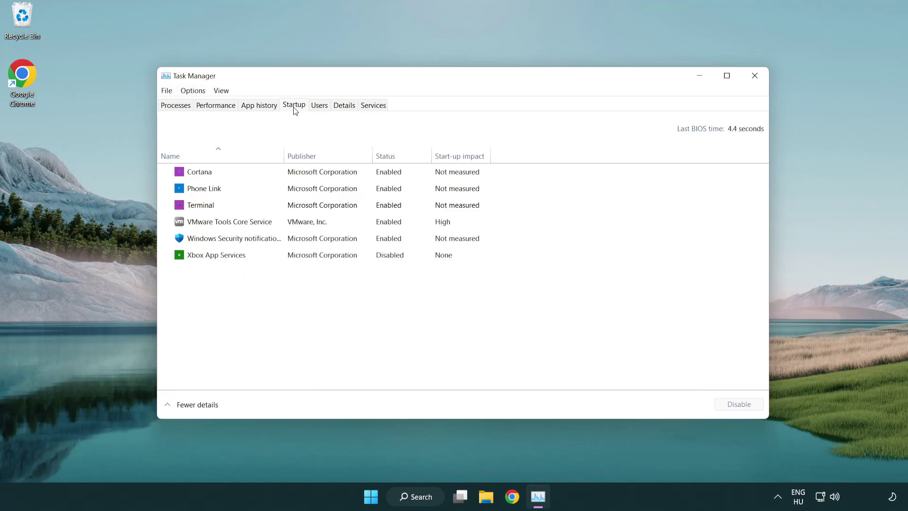
left_click(298, 208)
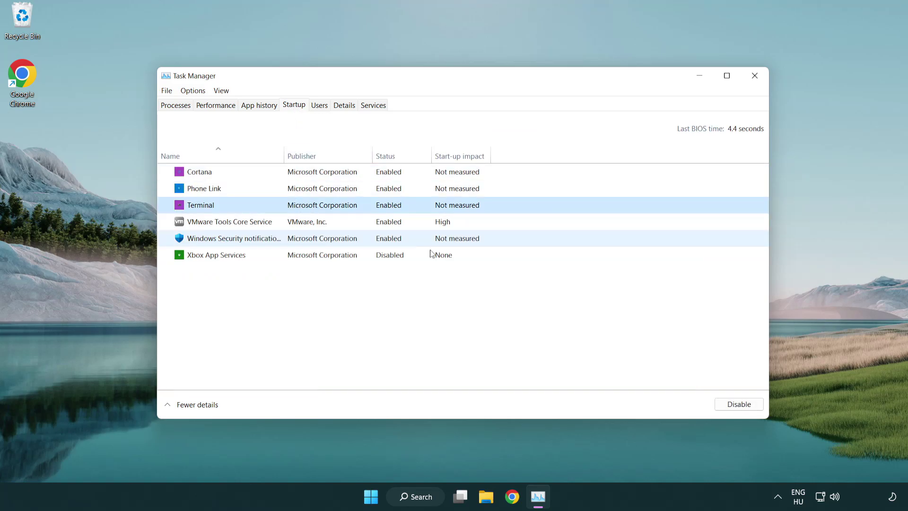
left_click(724, 405)
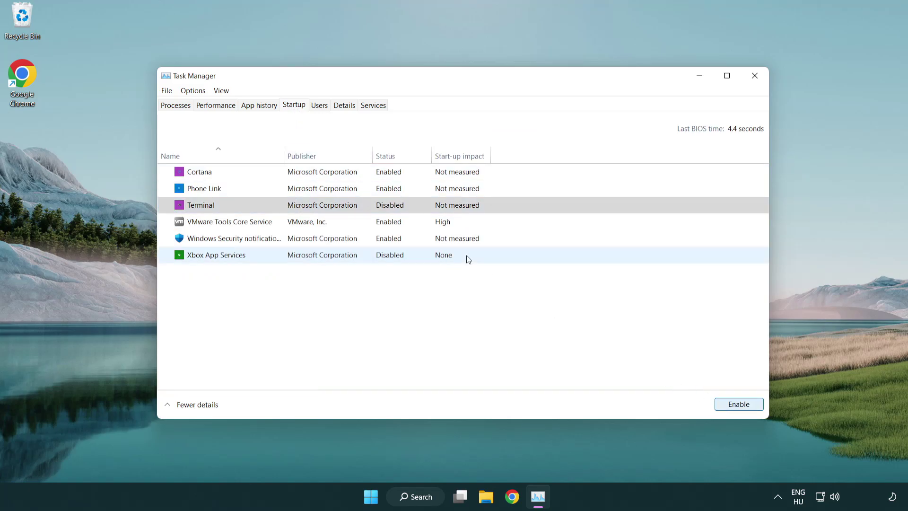
Disable the Phone Link, Cortana and Windows Security notification startup apps, and close Task Manager.
left_click(379, 192)
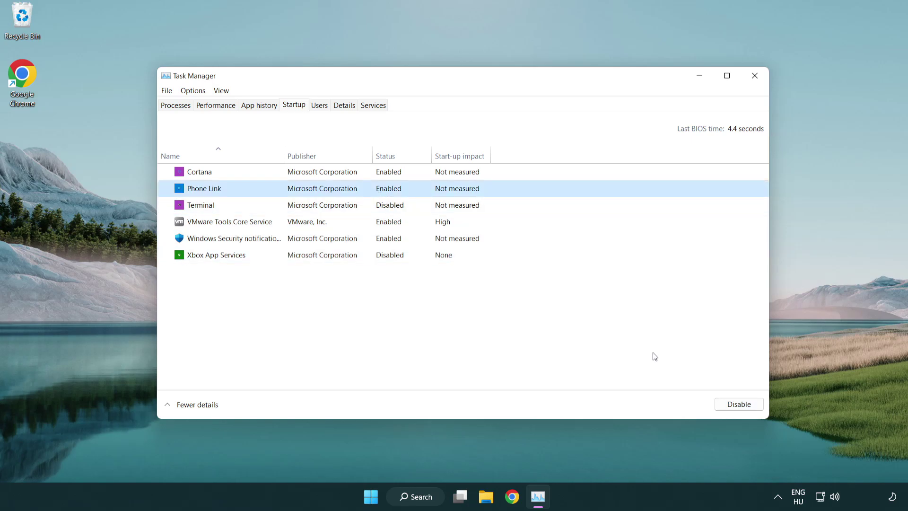
left_click(729, 405)
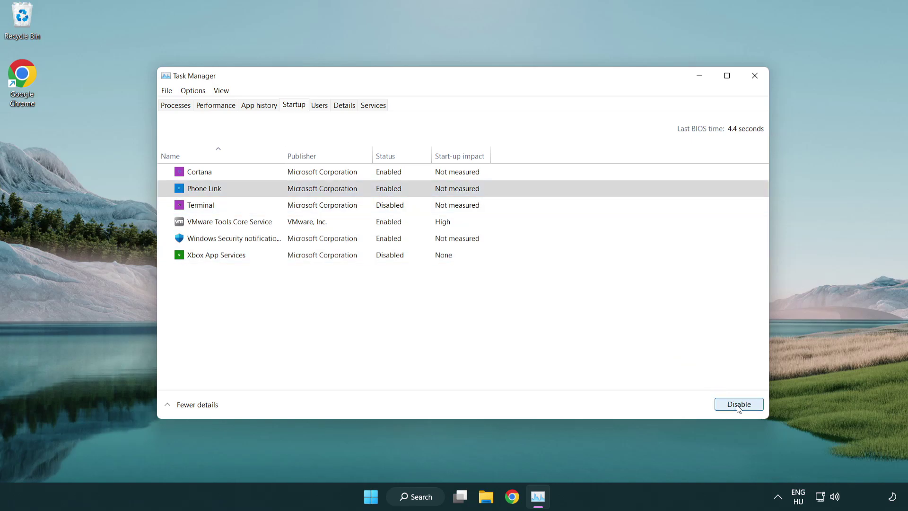
left_click(324, 177)
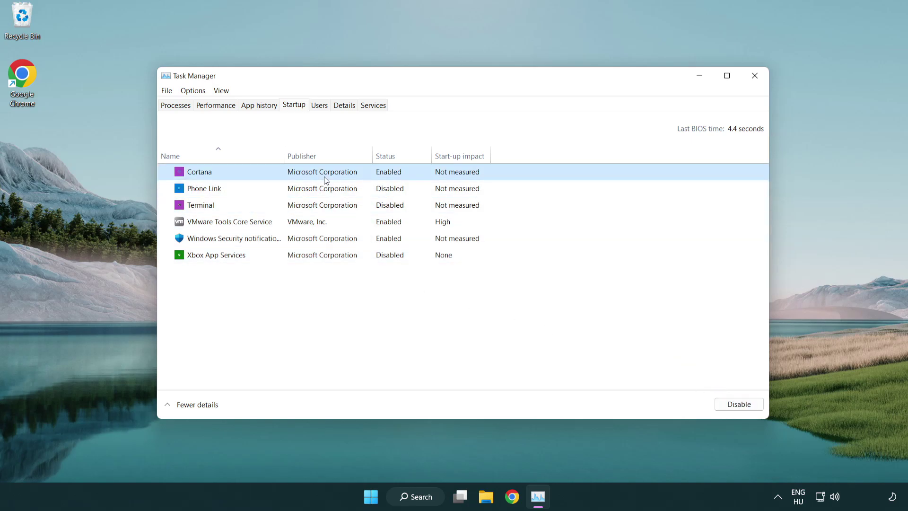
left_click(736, 404)
left_click(433, 243)
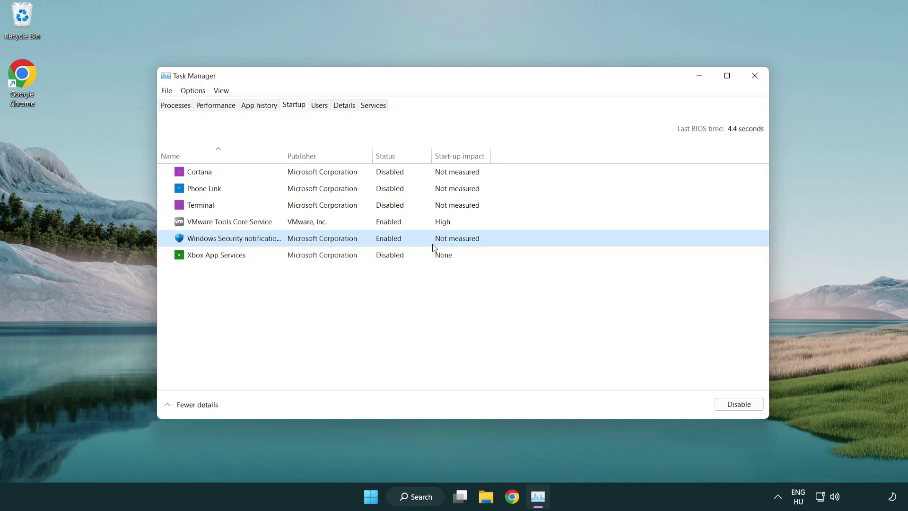
left_click(728, 406)
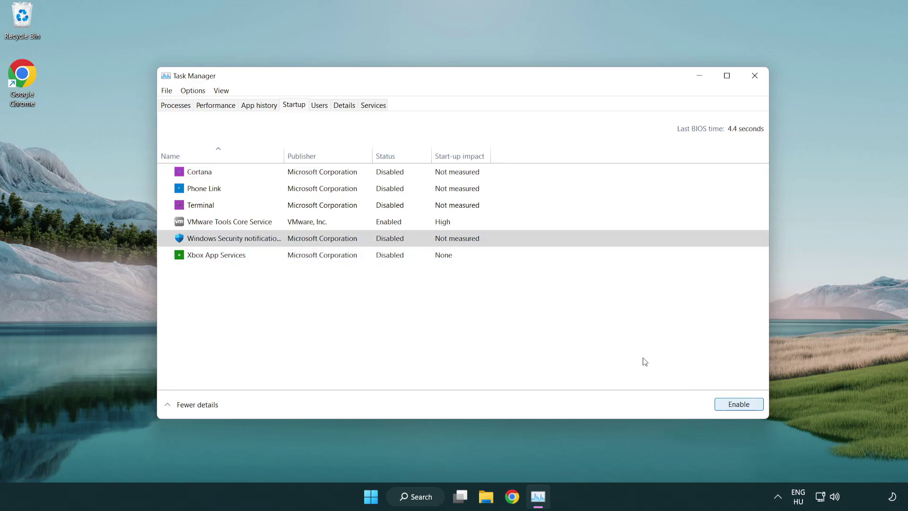
left_click(756, 77)
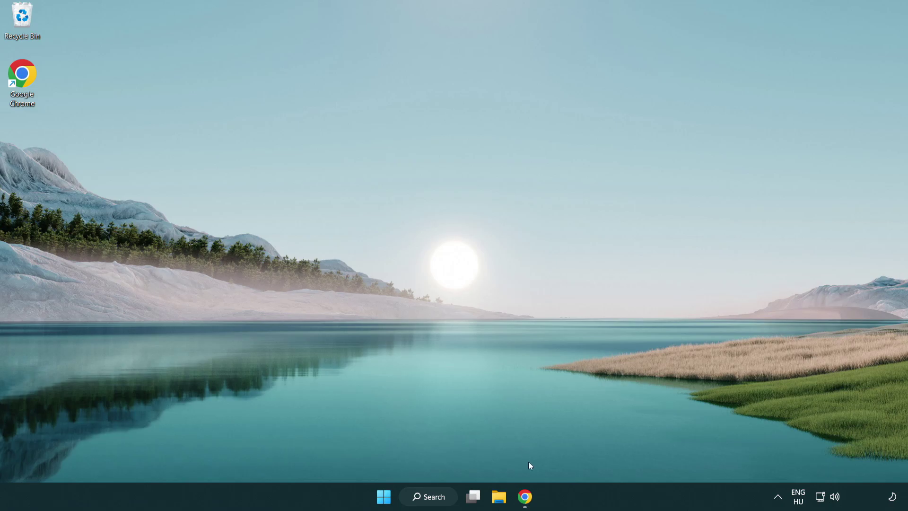
Switch to Chrome and download the English DirectX End-User Runtime Web Installer from the Microsoft Download Center page.
left_click(525, 496)
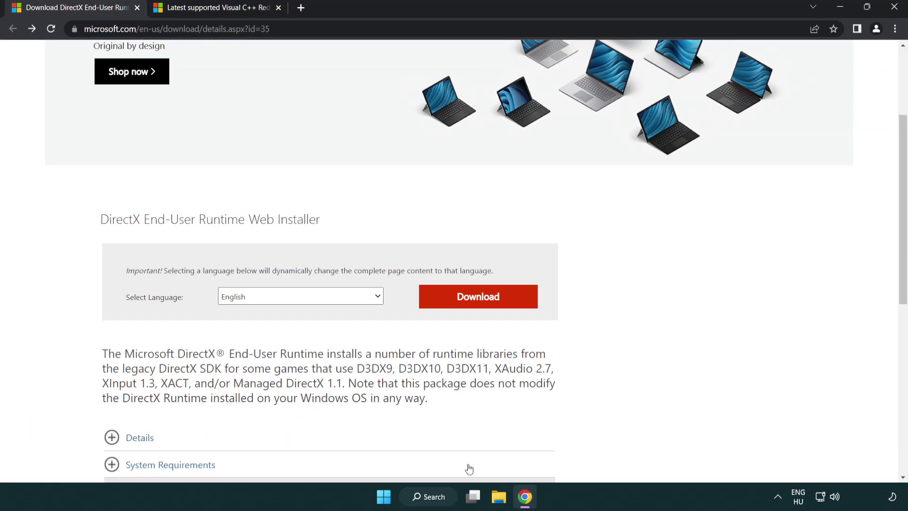
scroll(377, 398, "up", 2)
scroll(376, 399, "up", 1)
left_click(392, 32)
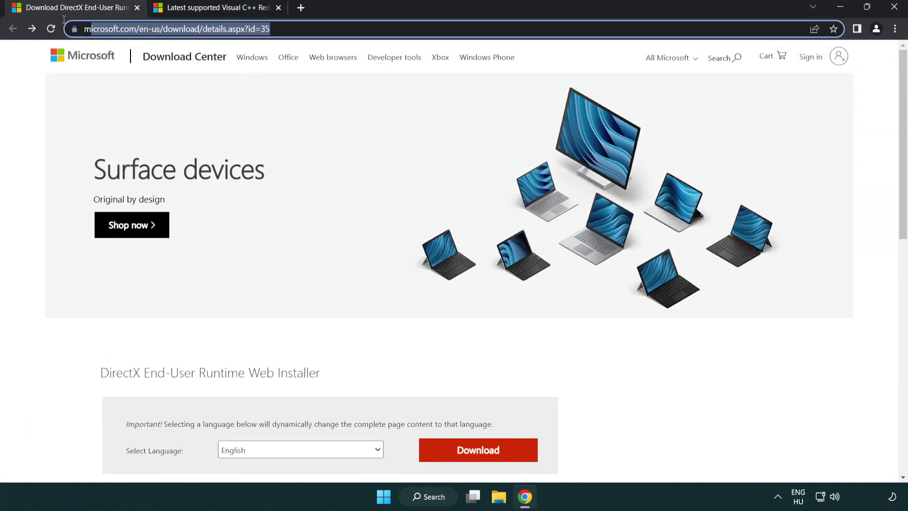
left_click(392, 32)
left_click(870, 206)
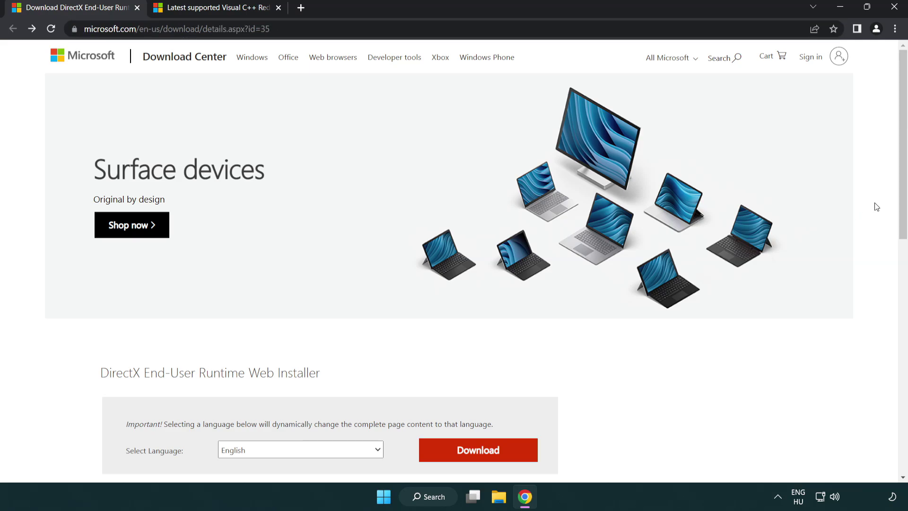
left_click_drag(901, 206, 900, 264)
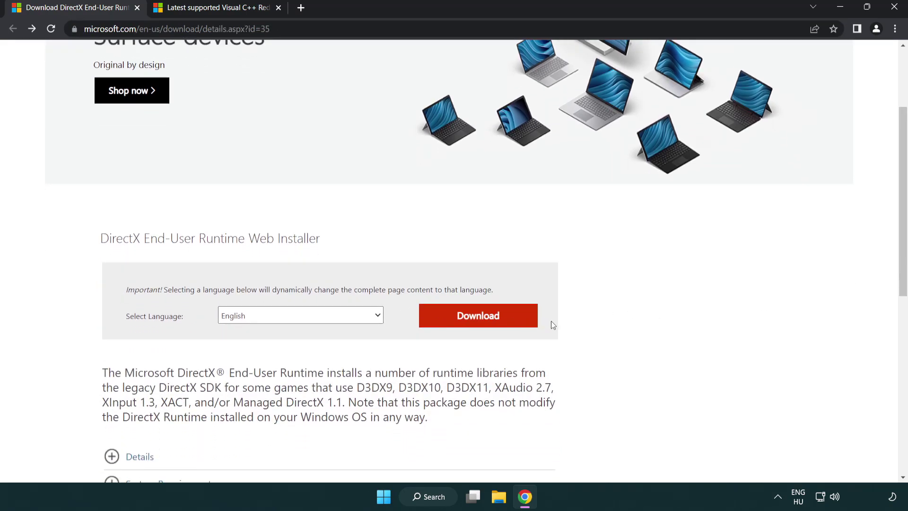
left_click(482, 325)
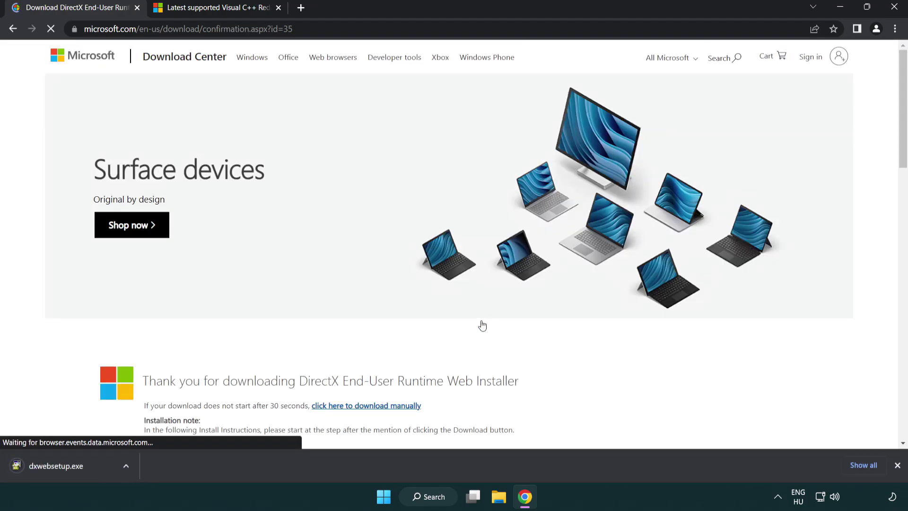
Run dxwebsetup.exe, accept the license agreement, opt out of the Bing Bar and finish the DirectX setup.
left_click(59, 468)
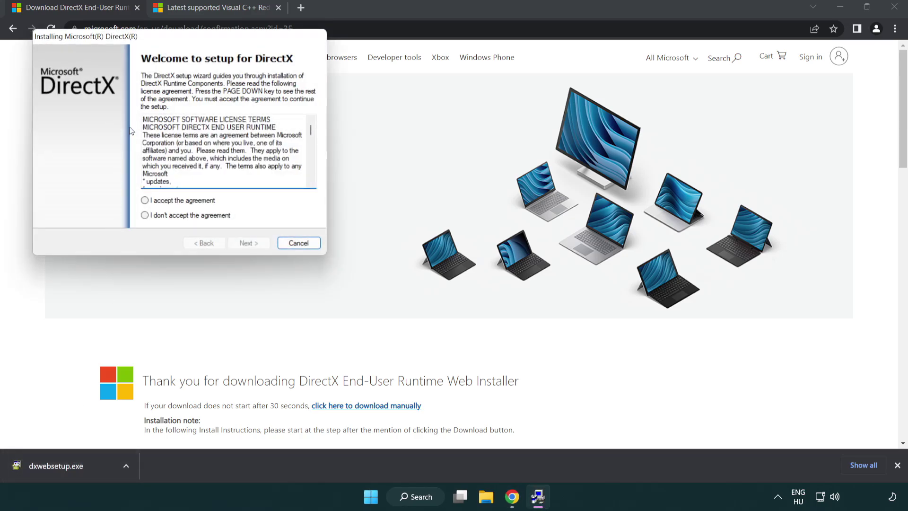
left_click_drag(137, 41, 399, 141)
left_click_drag(573, 235, 573, 274)
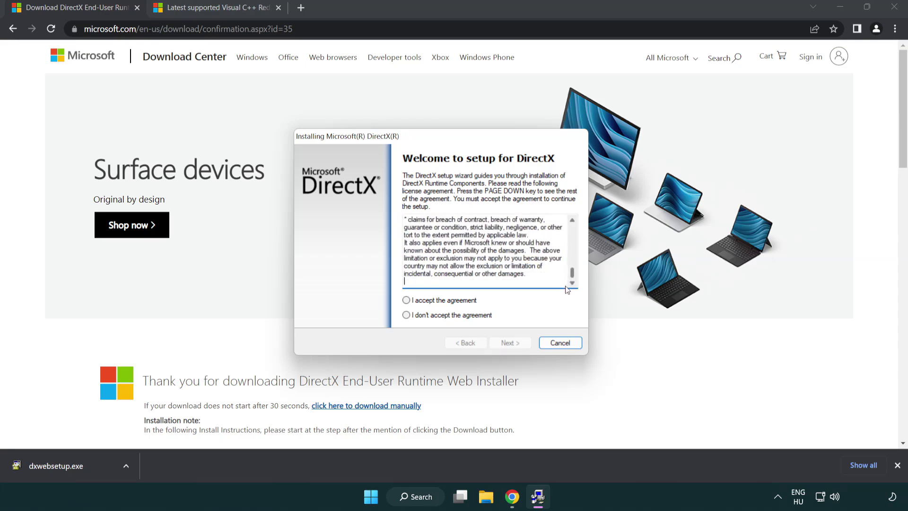
left_click(407, 302)
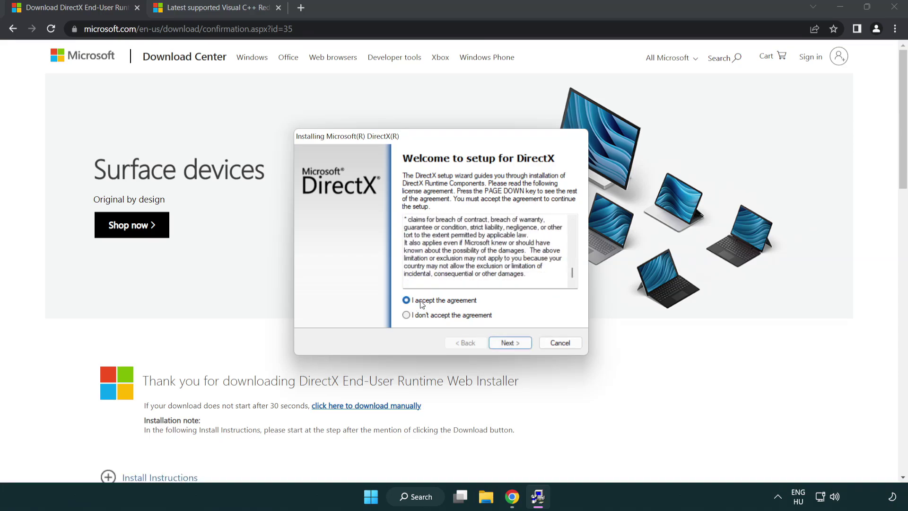
left_click(512, 345)
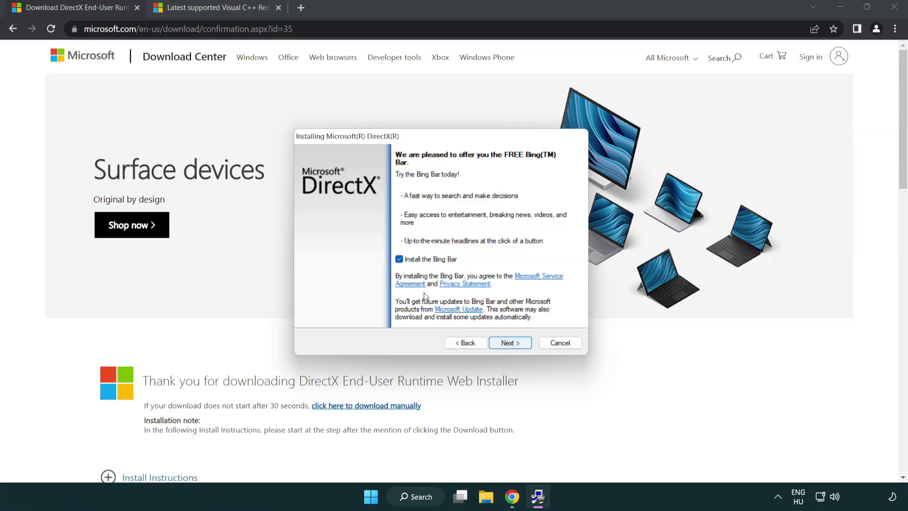
left_click(401, 261)
left_click(513, 341)
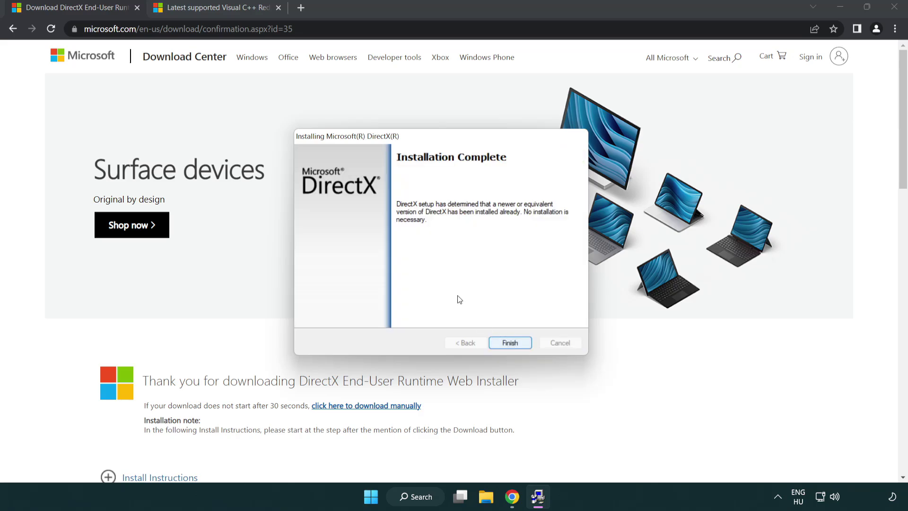
left_click(511, 341)
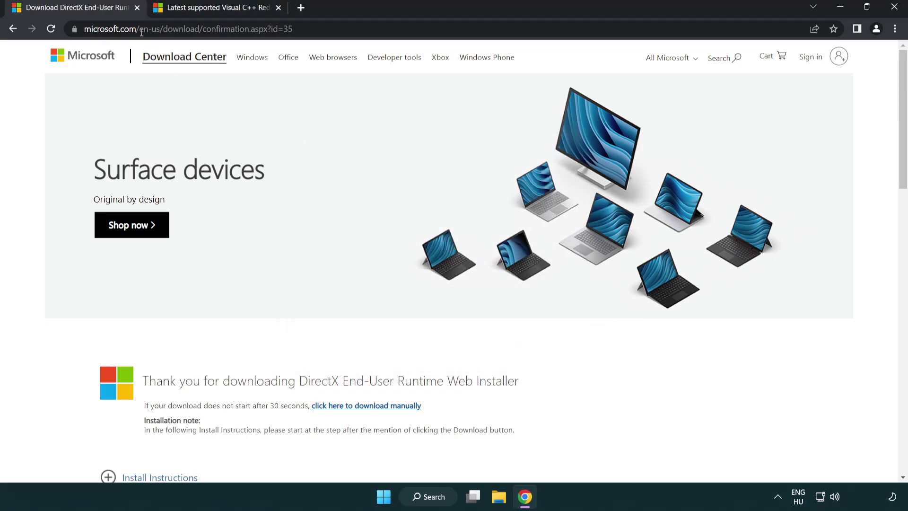
Close the DirectX page and download the ARM64, X86 and X64 Visual C++ 2015-2022 Redistributable installers.
left_click(136, 7)
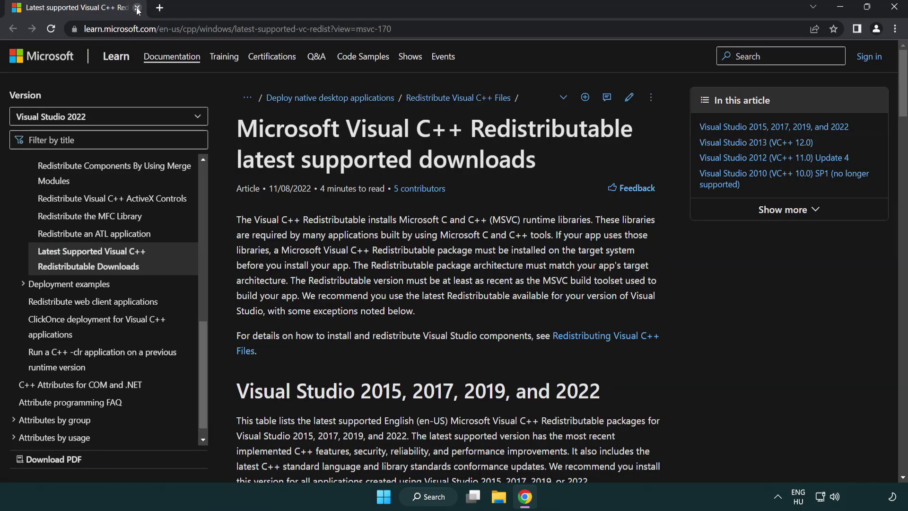
left_click(399, 32)
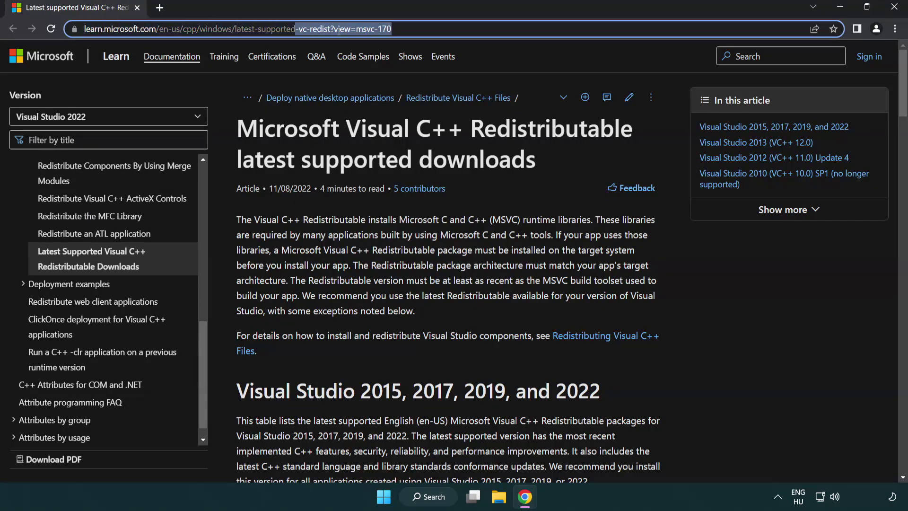
left_click(467, 155)
scroll(467, 156, "down", 6)
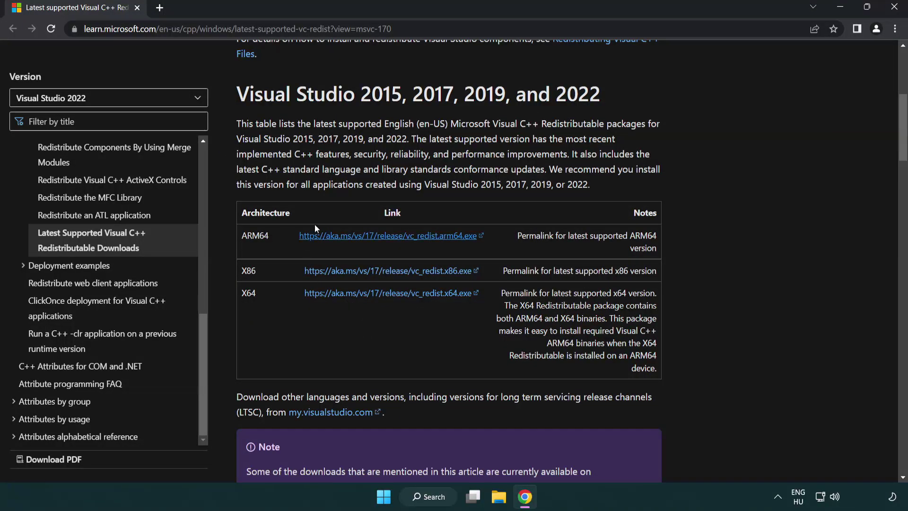
left_click(370, 243)
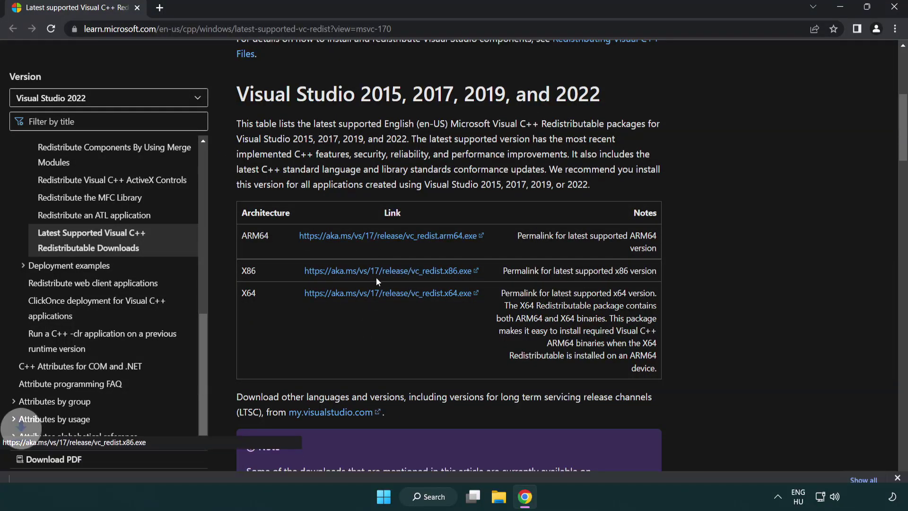
left_click(380, 293)
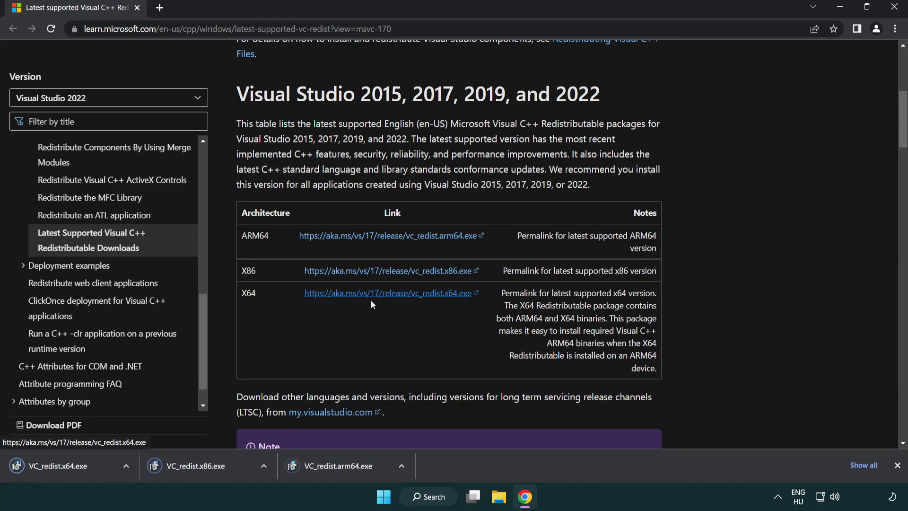
Try to install VC_redist.arm64.exe with the license terms accepted, and close its setup window.
left_click(347, 473)
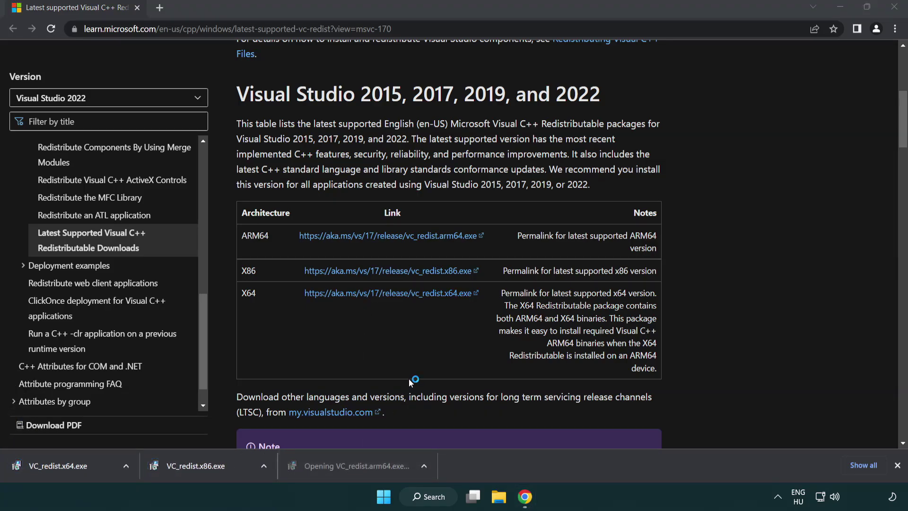
left_click_drag(578, 227, 591, 273)
left_click(326, 297)
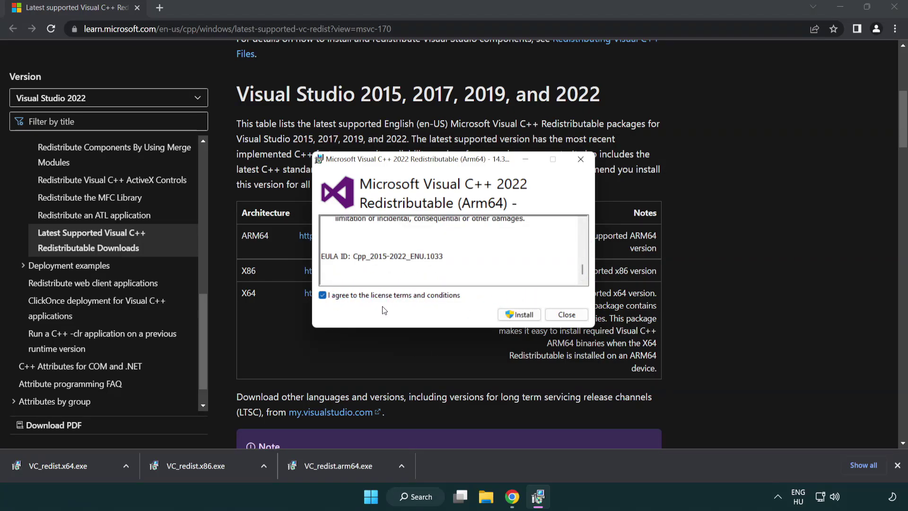
left_click(506, 314)
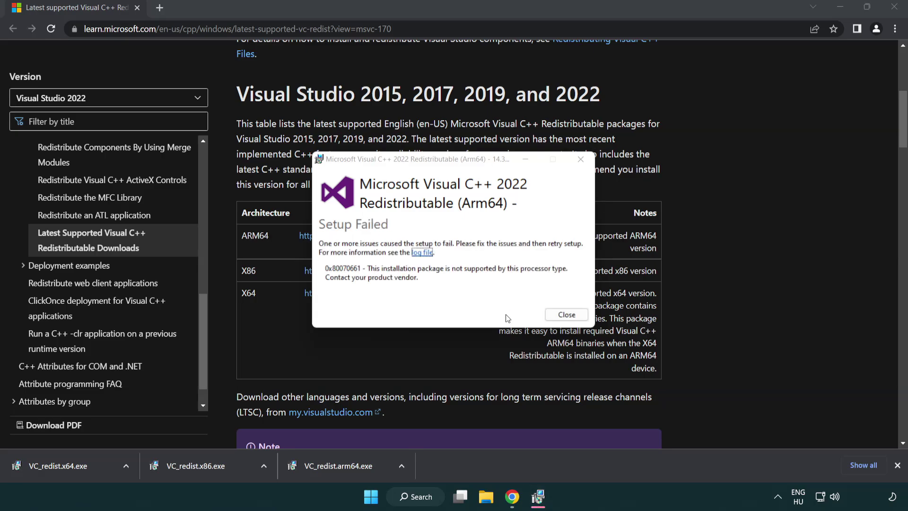
left_click(570, 315)
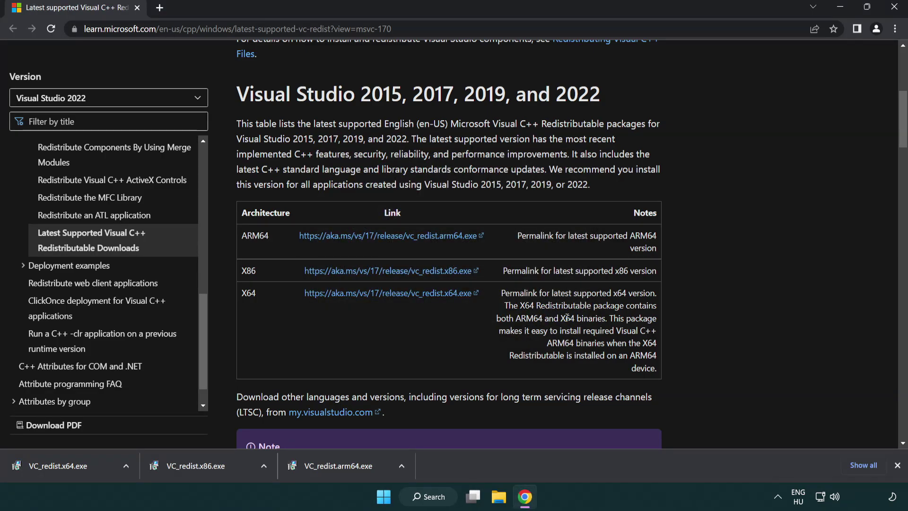
Install the x86 and x64 Visual C++ Redistributables from their downloaded files, closing each setup without restarting the computer.
left_click(203, 471)
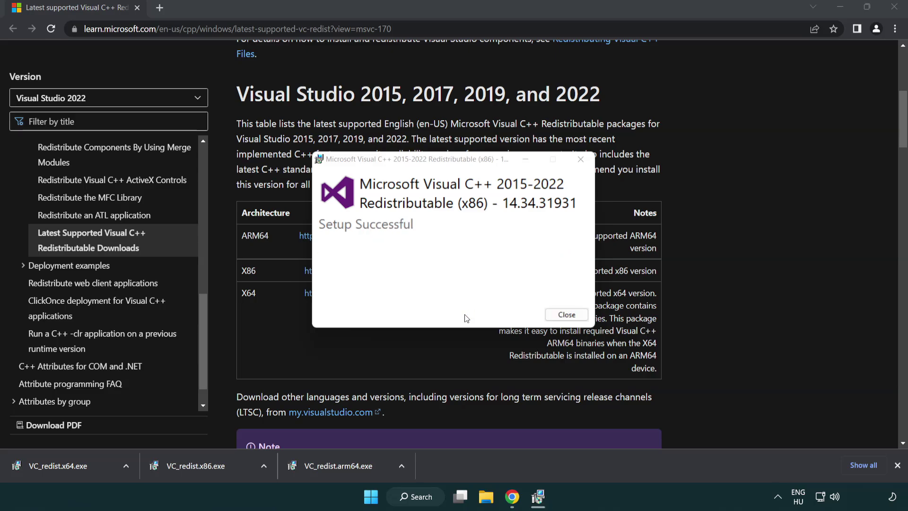
left_click(567, 315)
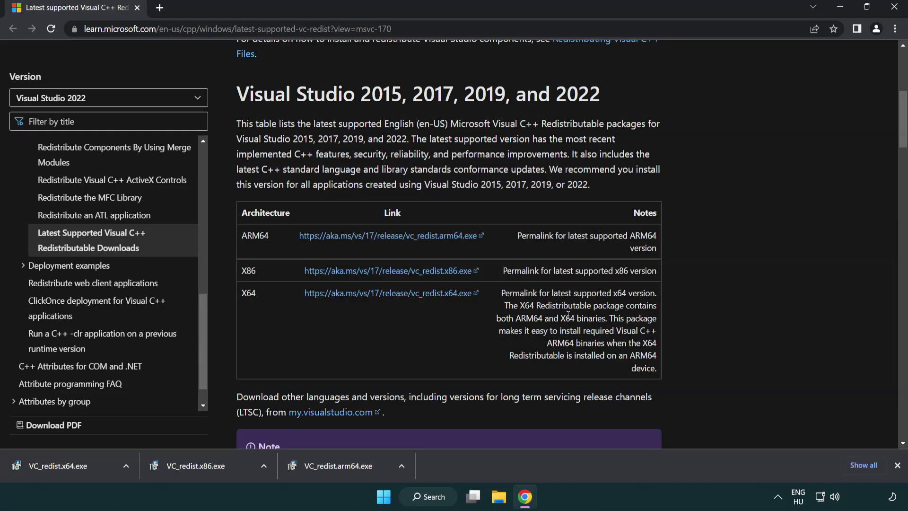
left_click(68, 466)
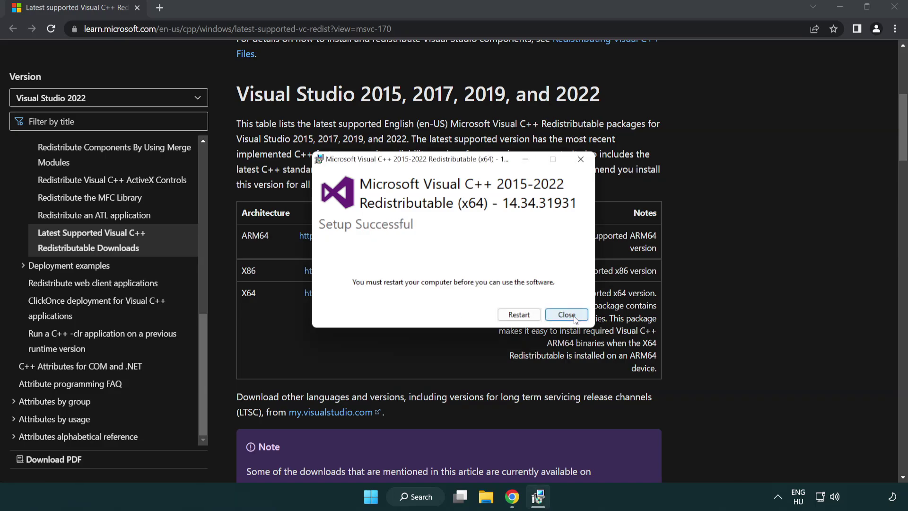
left_click(574, 318)
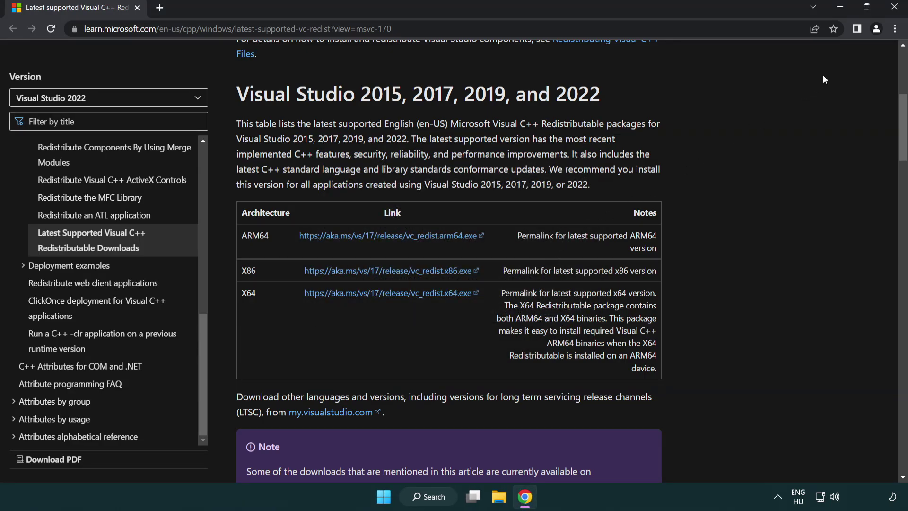
Close the Visual C++ download page and open Command Prompt as administrator, moving its window toward the middle of the desktop.
left_click(894, 7)
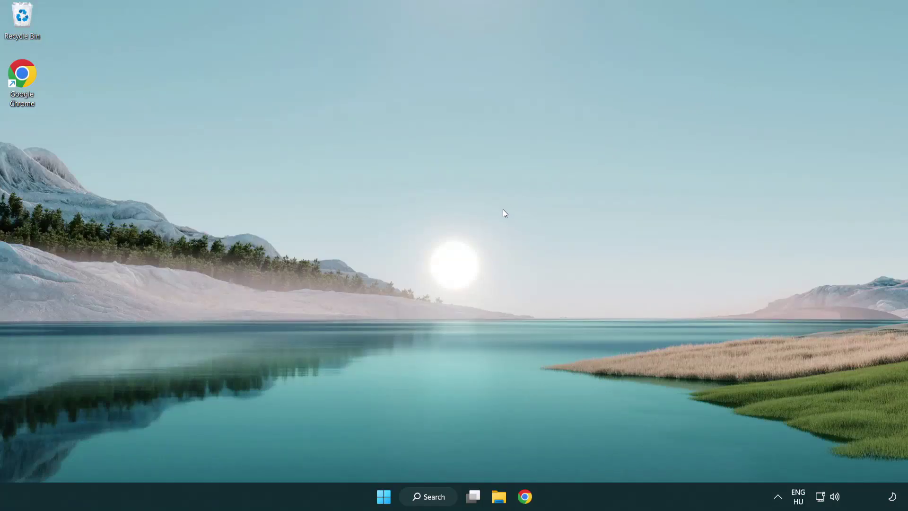
left_click(418, 498)
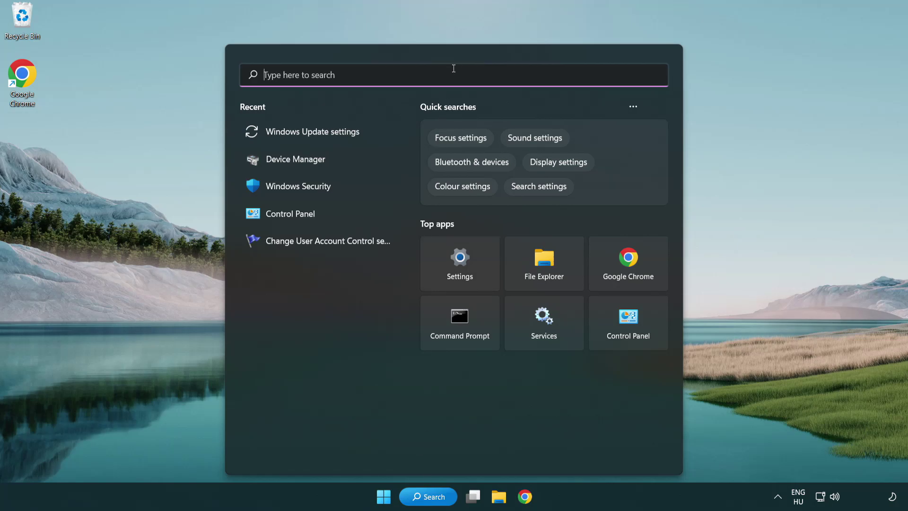
type("cmd")
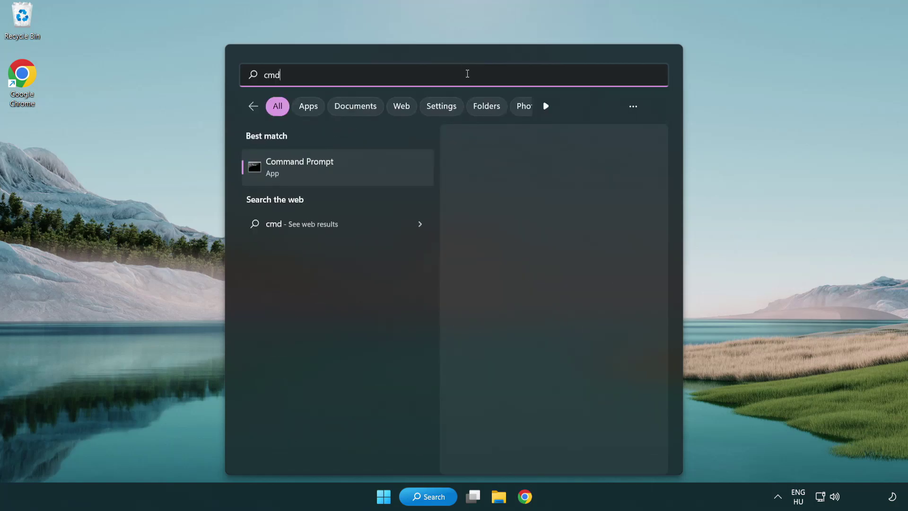
right_click(347, 170)
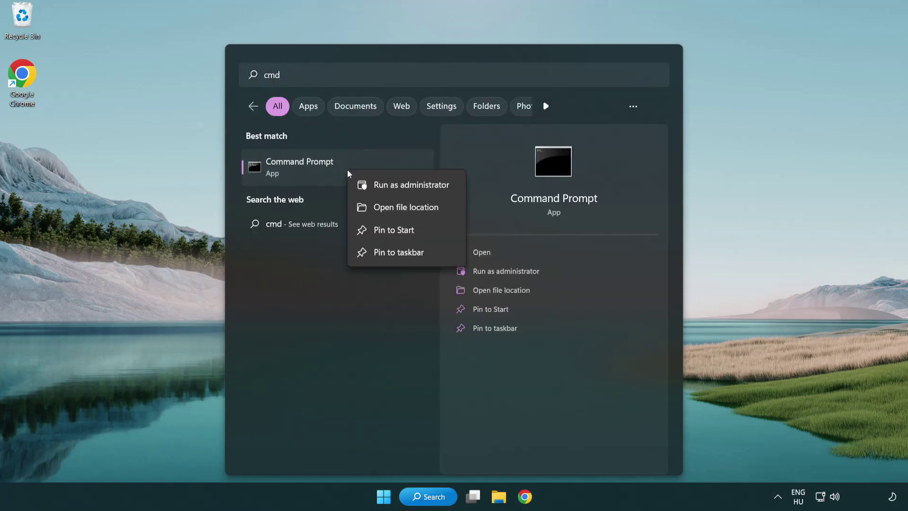
left_click(410, 185)
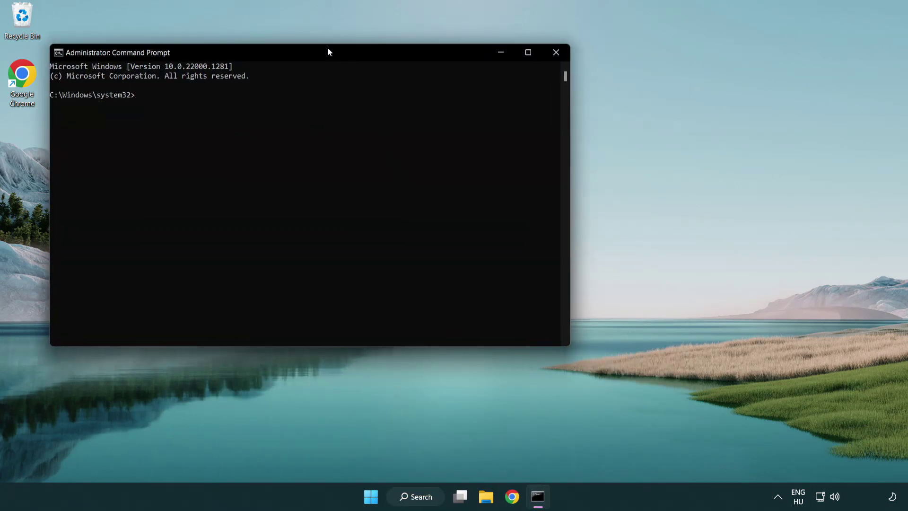
left_click_drag(328, 48, 457, 93)
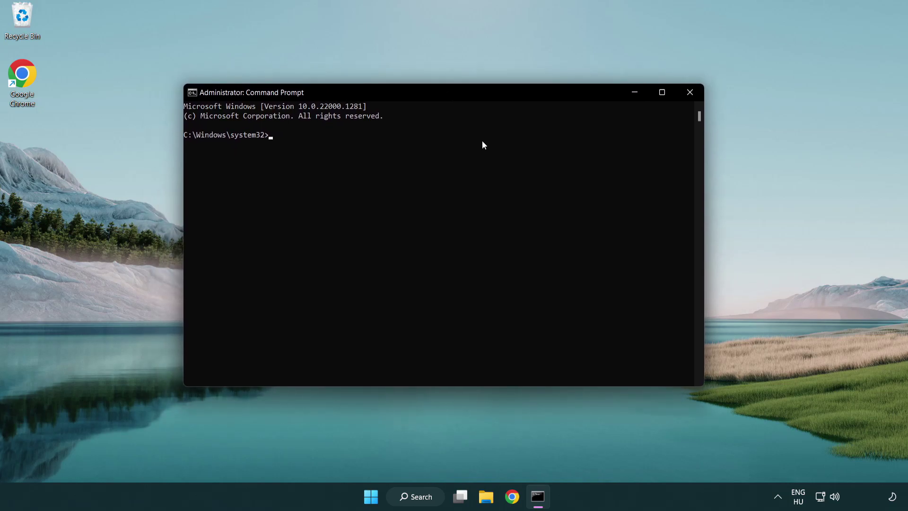
Run sfc /scannow to scan the Windows system files.
type("sfc /")
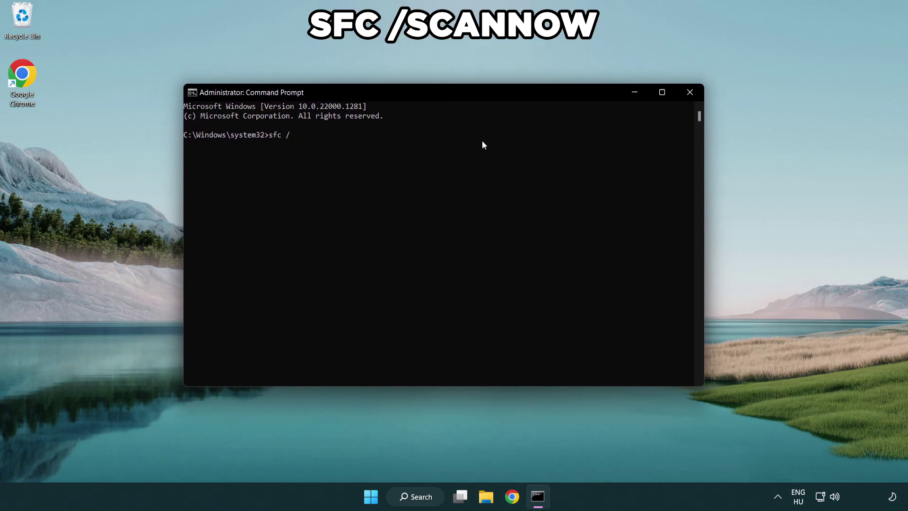
type("scannow")
key("Return")
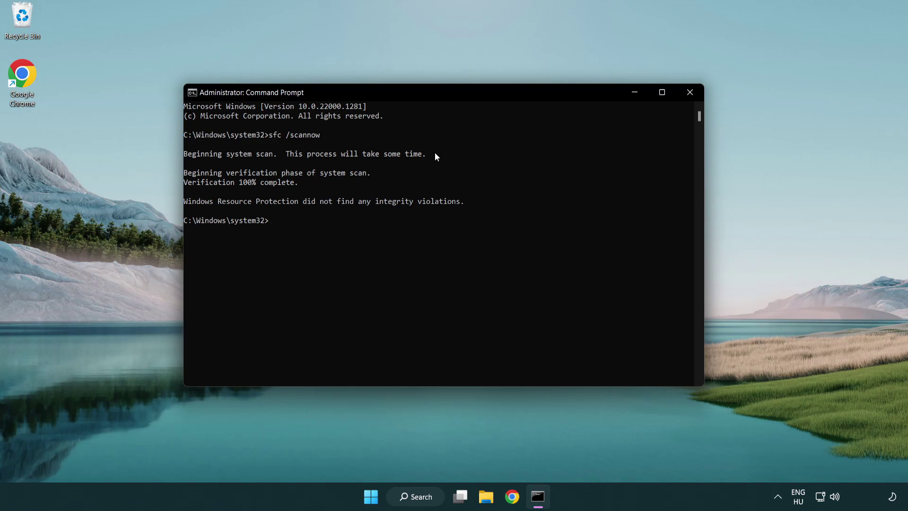
Close the Command Prompt and open the computer's power options.
left_click(693, 95)
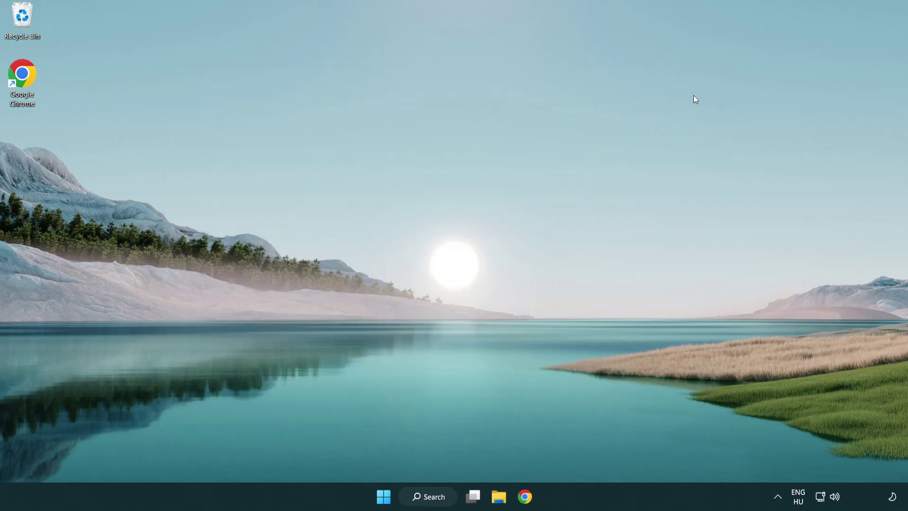
left_click(384, 497)
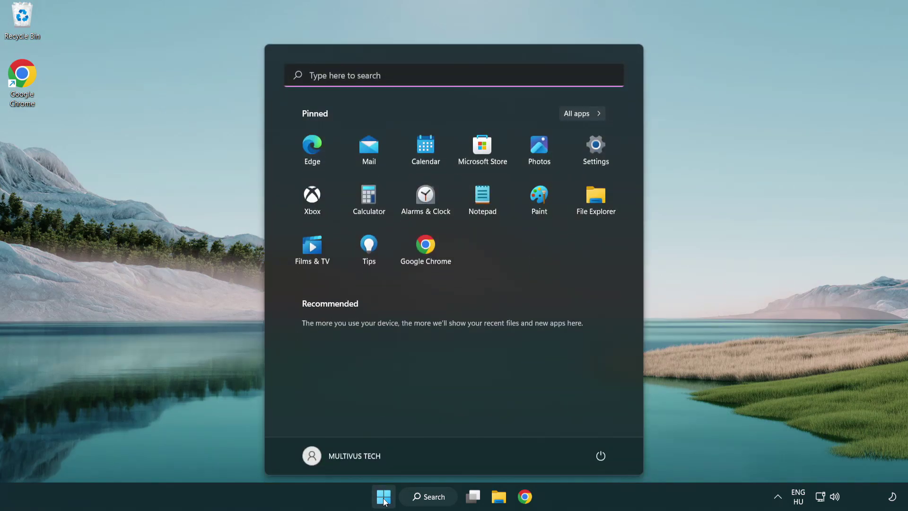
left_click(600, 455)
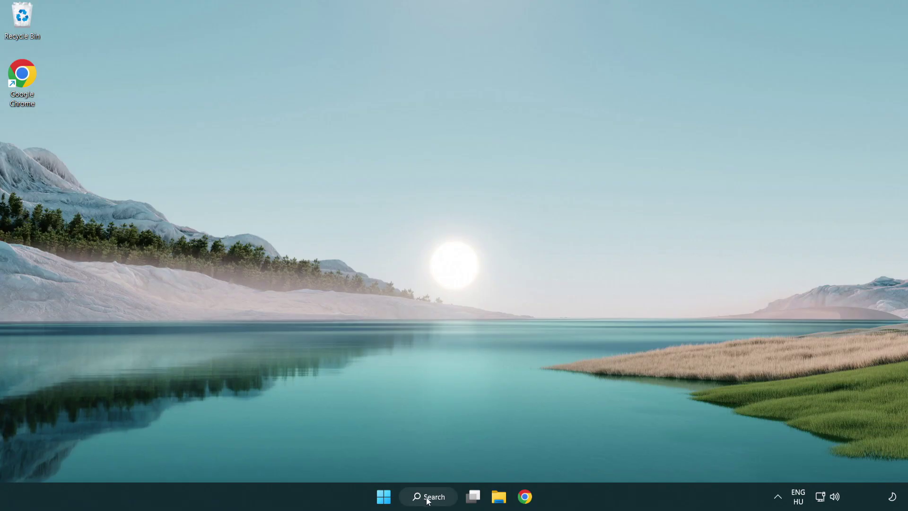
Search Windows for "security" and open the Windows Security app.
left_click(432, 503)
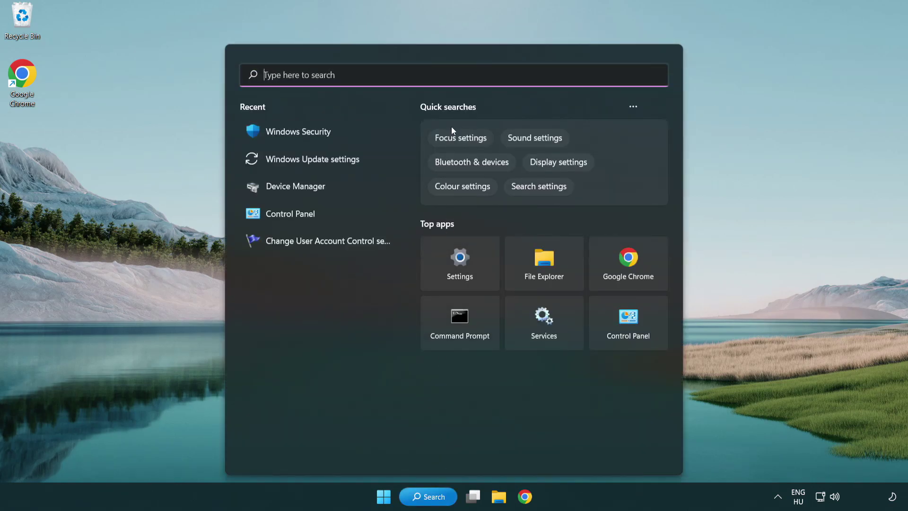
type("sec")
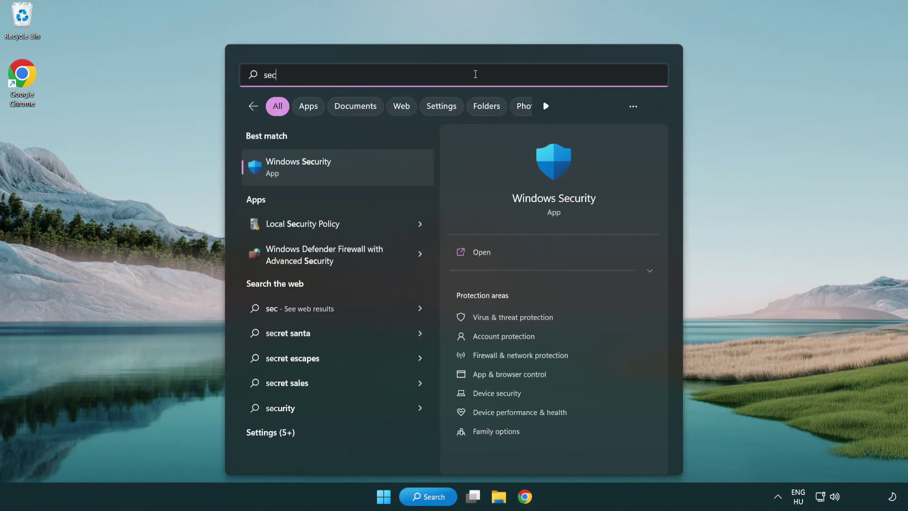
type("uri")
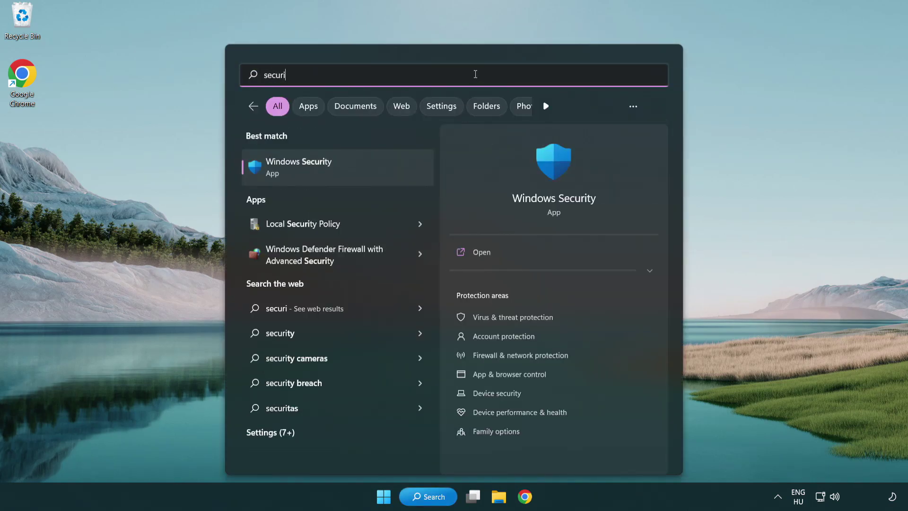
type("ty")
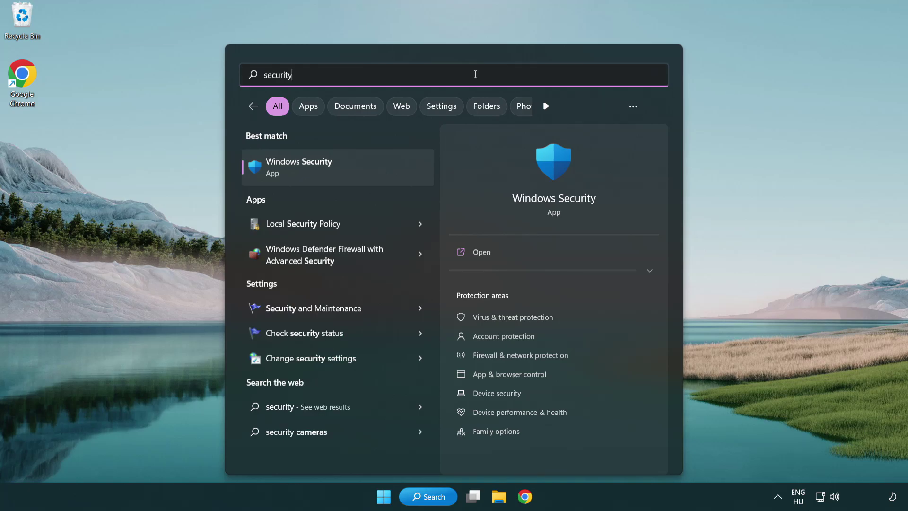
left_click(372, 175)
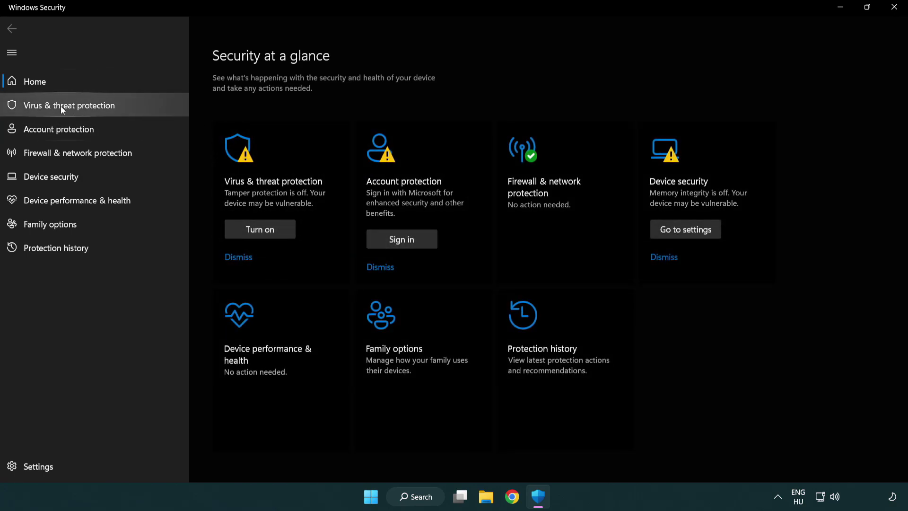
Open the Exclusions page within the Virus & threat protection settings.
left_click(137, 107)
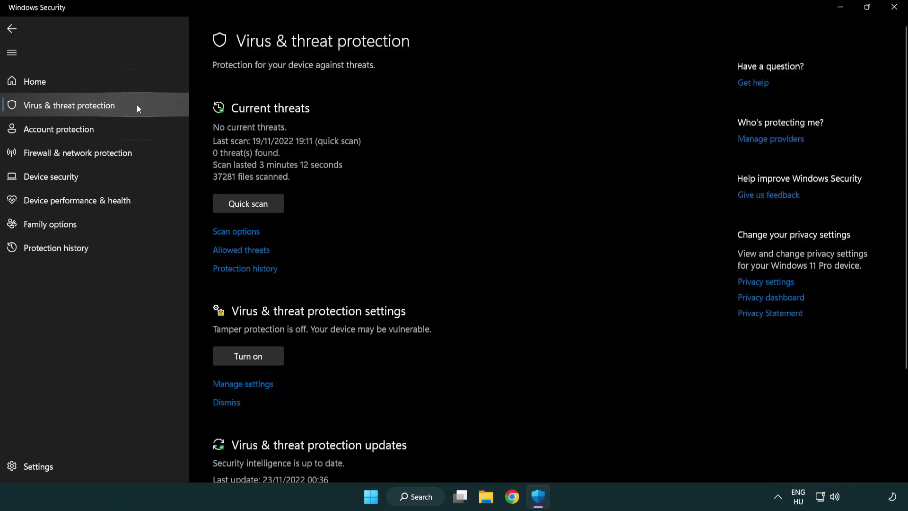
scroll(265, 196, "down", 2)
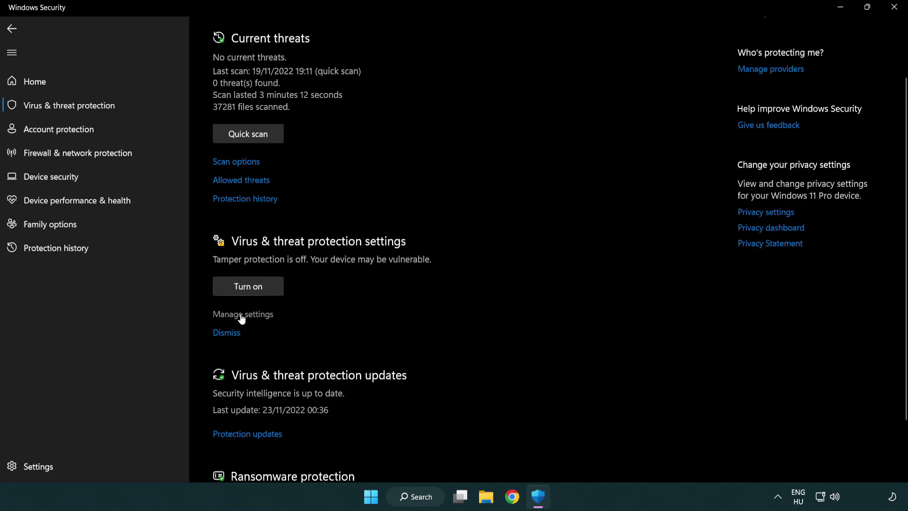
scroll(242, 319, "up", 1)
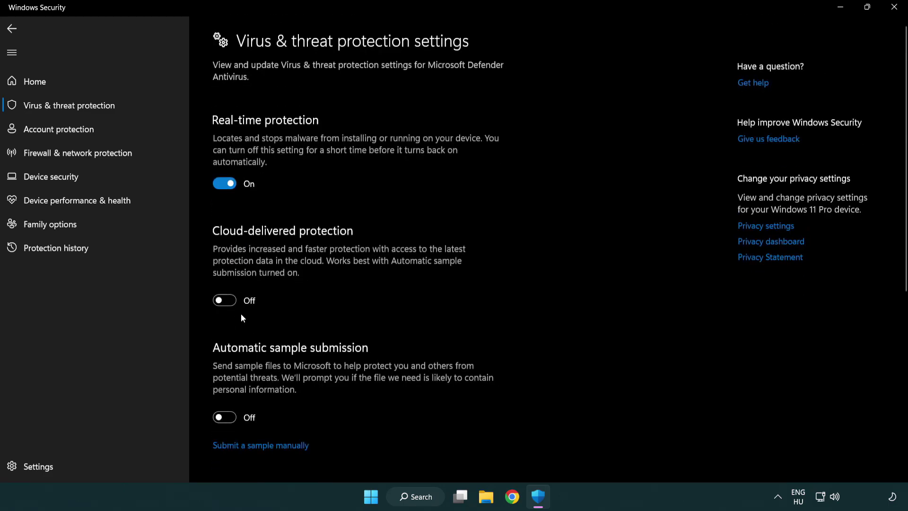
scroll(241, 315, "down", 7)
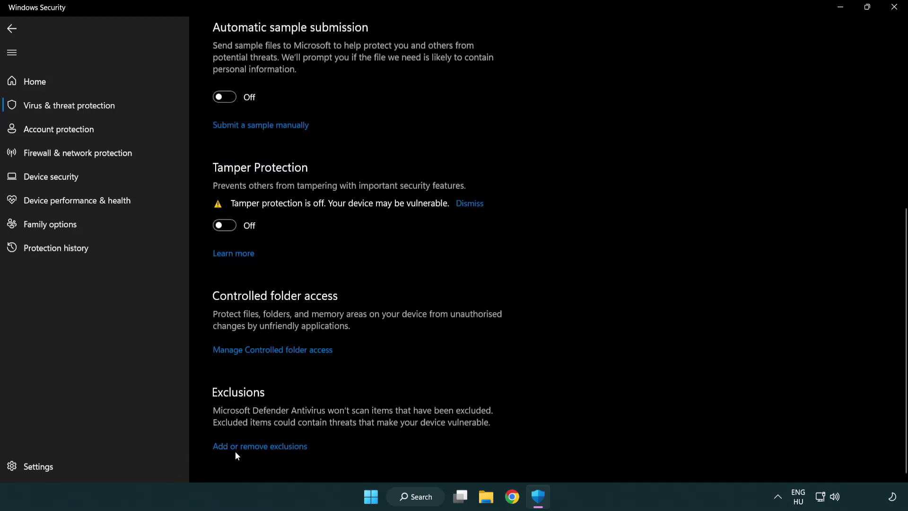
left_click(263, 450)
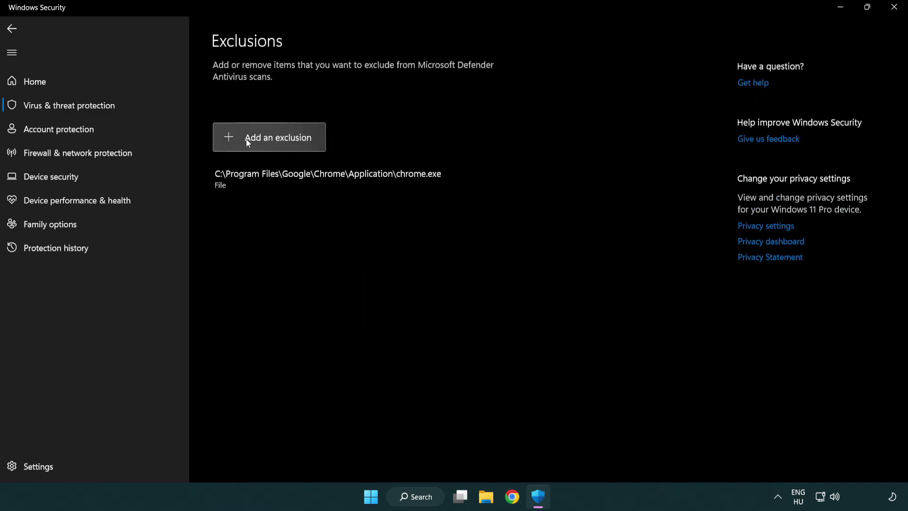
Choose the NOT WORKING APP shortcut in C:\Program Files (x86)\NOT WORKING APP as a new file exclusion for Microsoft Defender Antivirus.
left_click(273, 141)
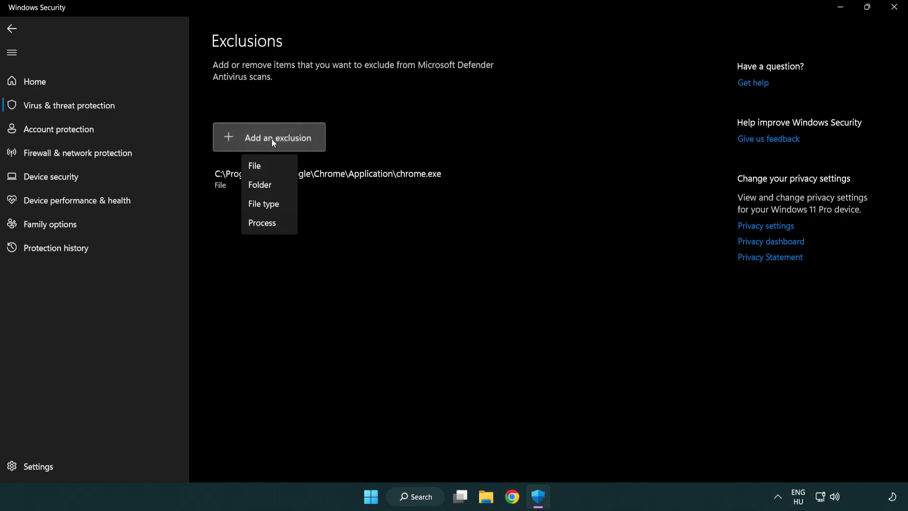
left_click(274, 169)
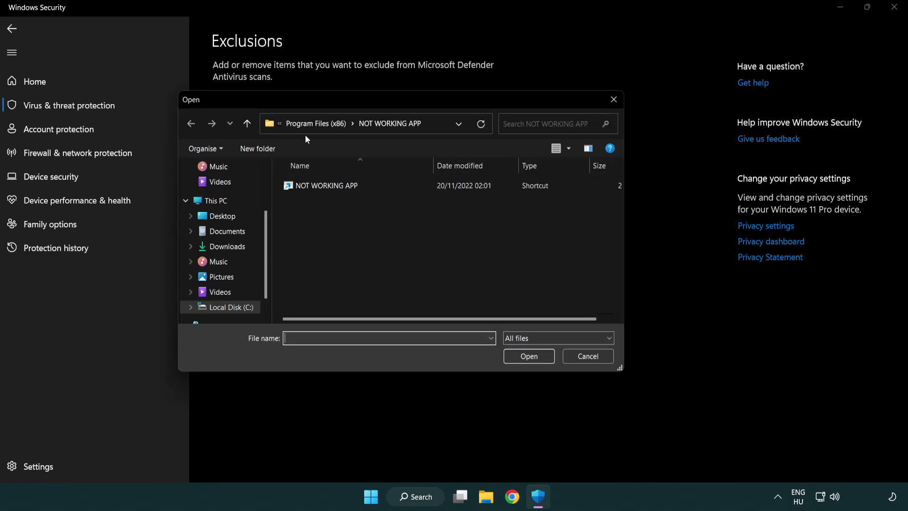
left_click(307, 127)
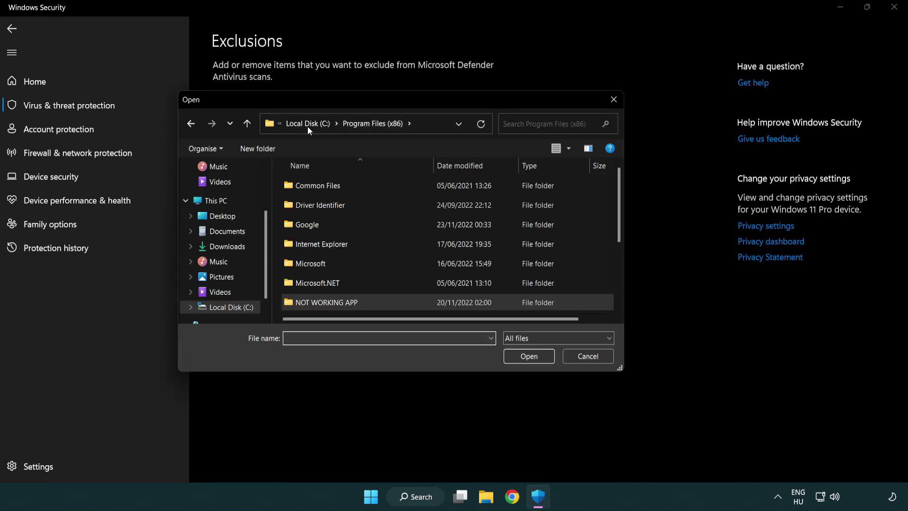
left_click(313, 124)
left_click(305, 125)
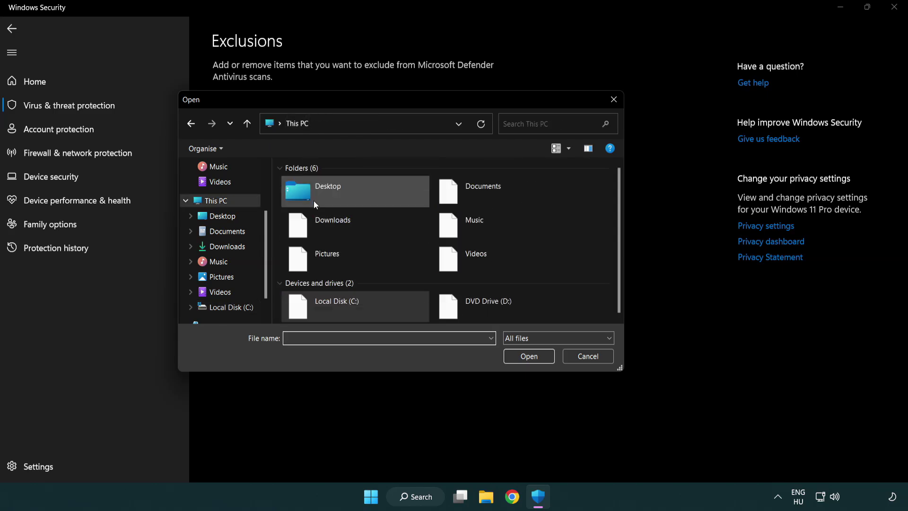
double_click(332, 314)
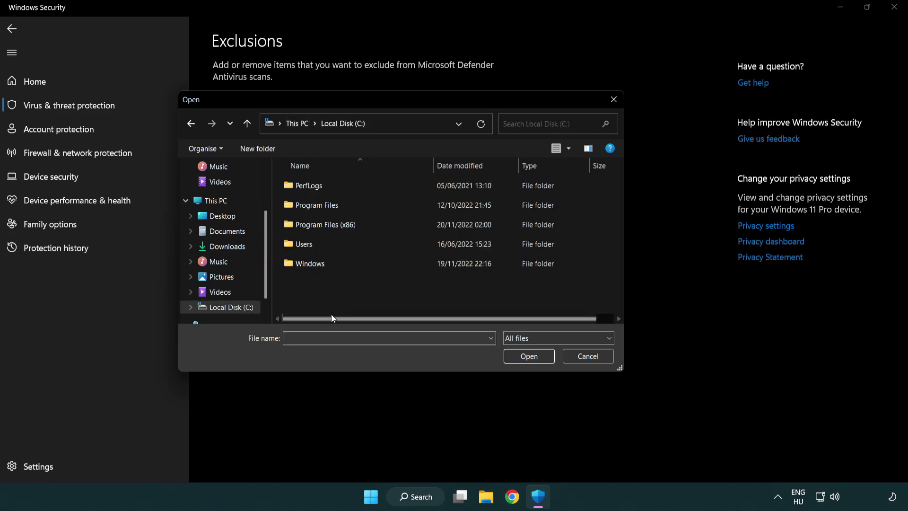
double_click(333, 226)
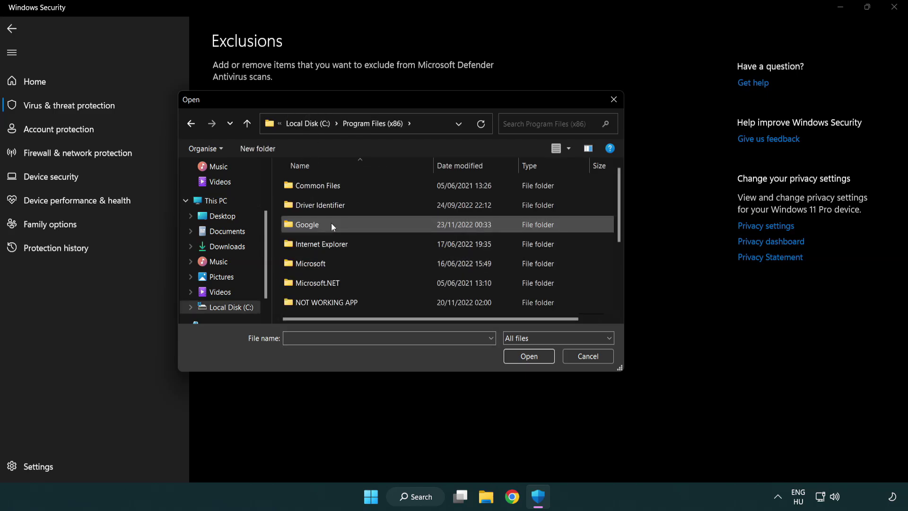
double_click(339, 304)
left_click(319, 185)
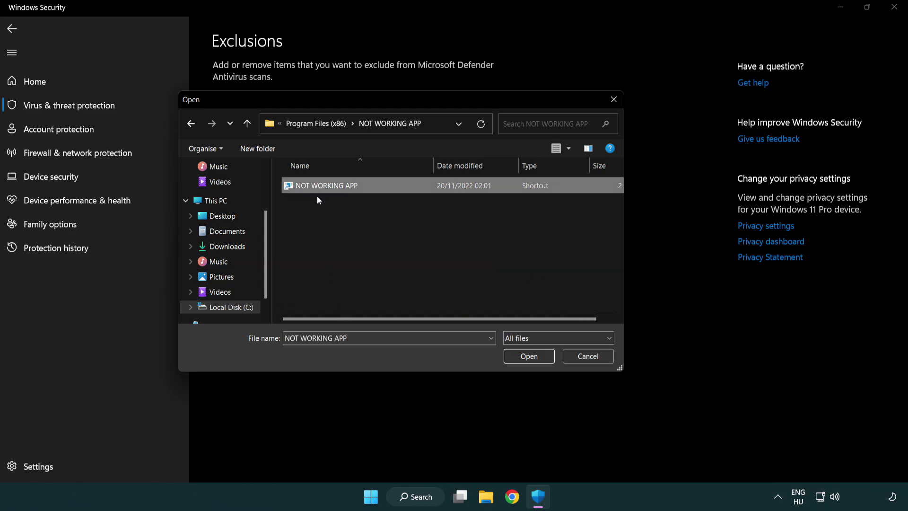
left_click(528, 358)
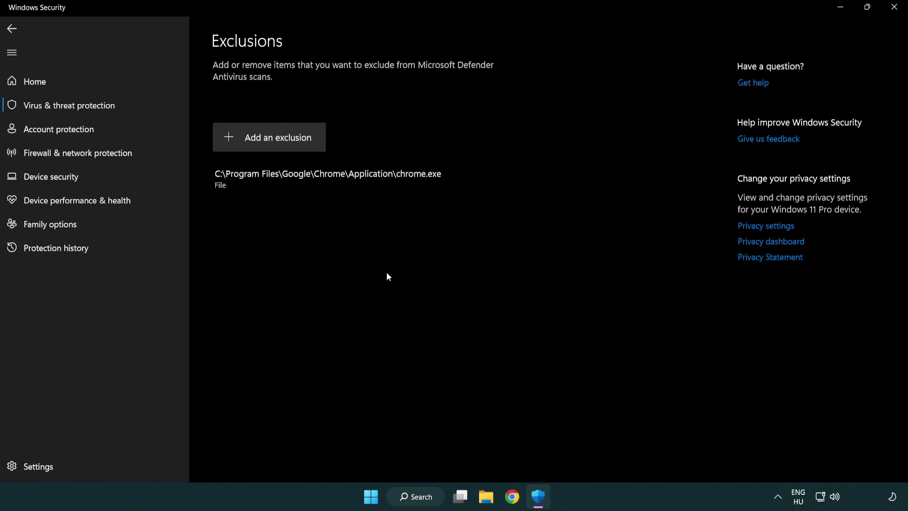
Close Windows Security and bring up the power options for restarting the computer.
left_click(894, 7)
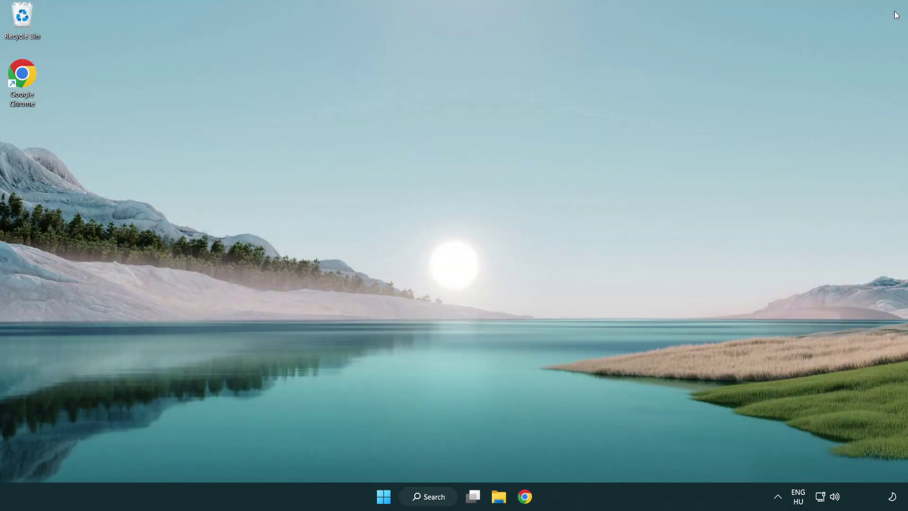
left_click(384, 496)
left_click(601, 455)
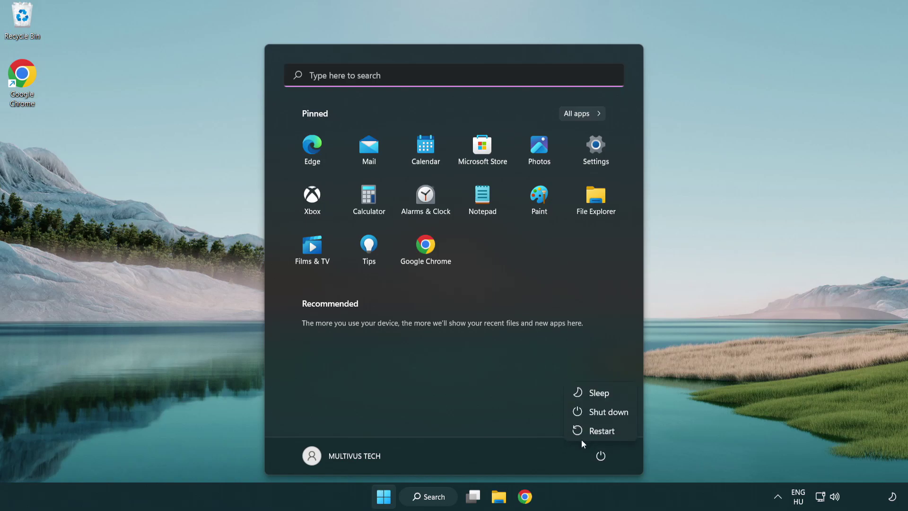